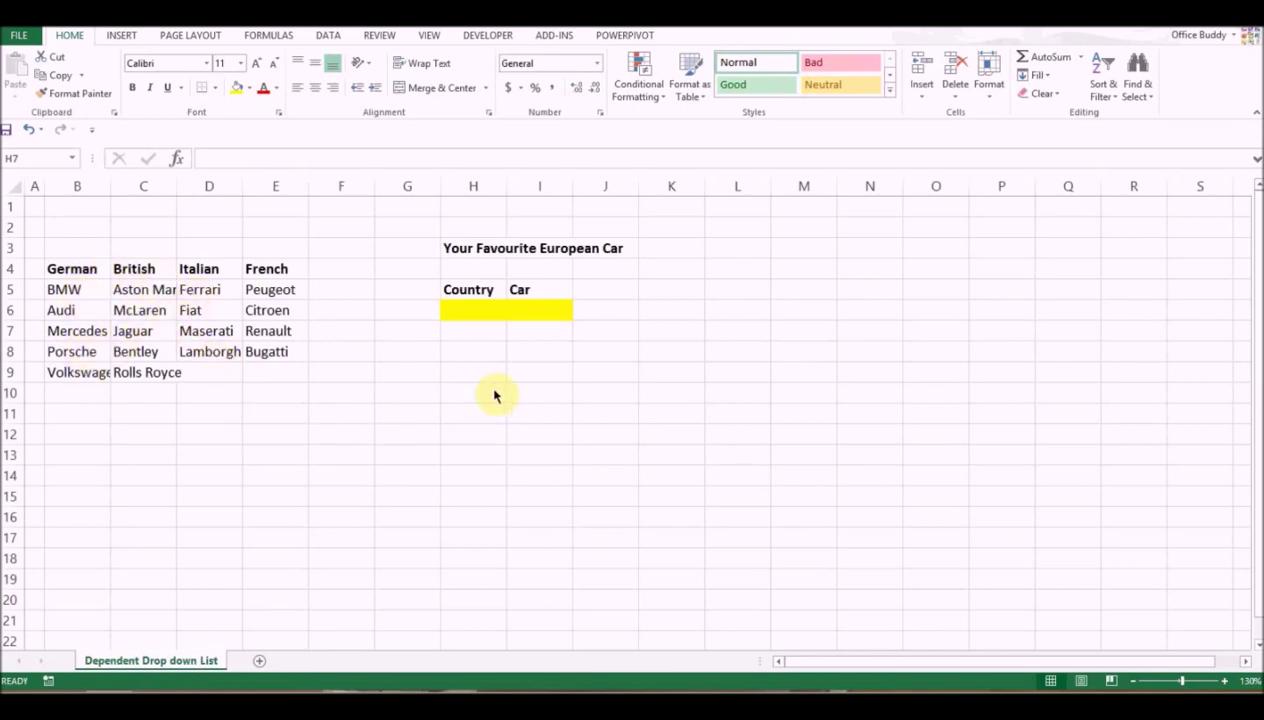
# Step: Look over the Country entry cell H6 and the Car entry cell I6
pyautogui.click(482, 329)
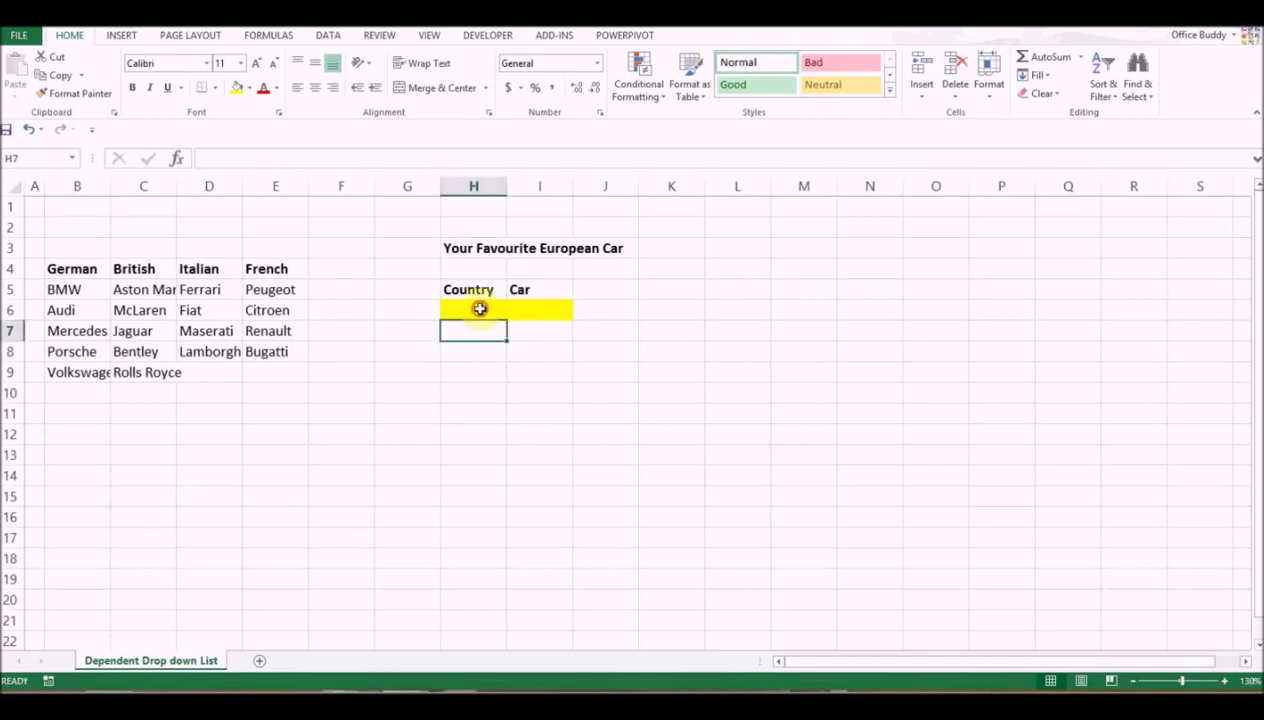
pyautogui.click(480, 309)
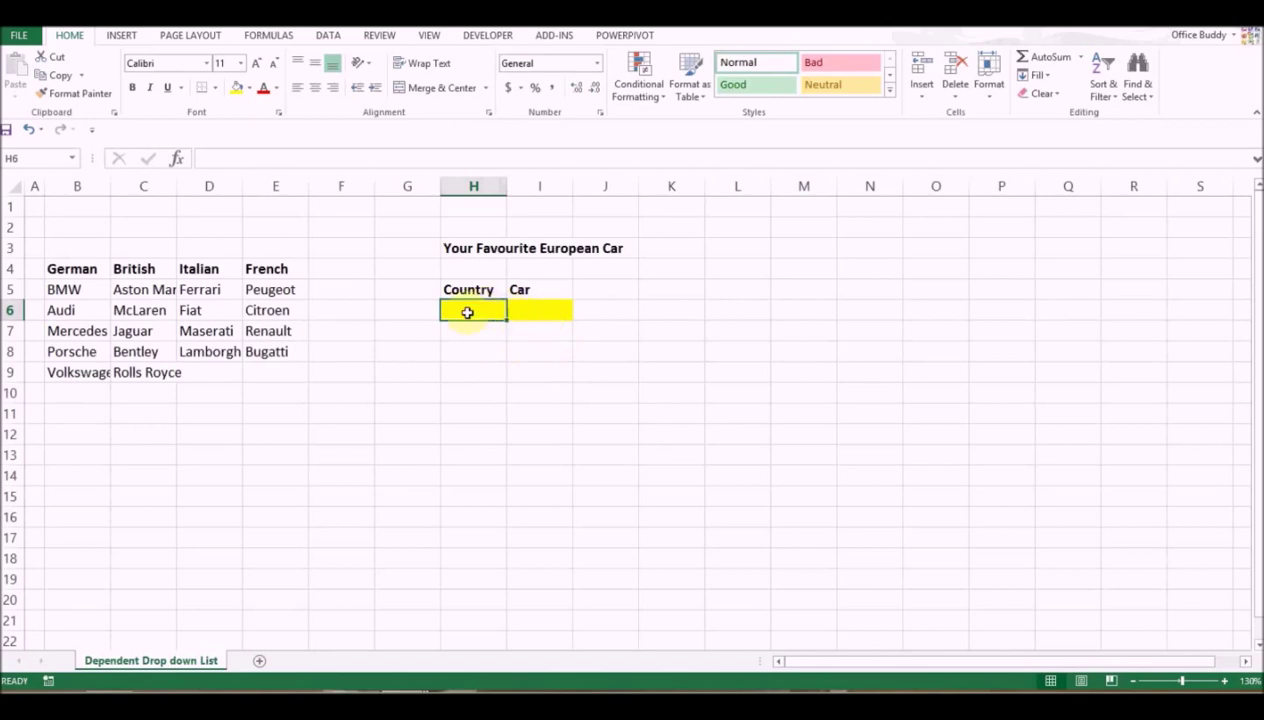
pyautogui.click(521, 311)
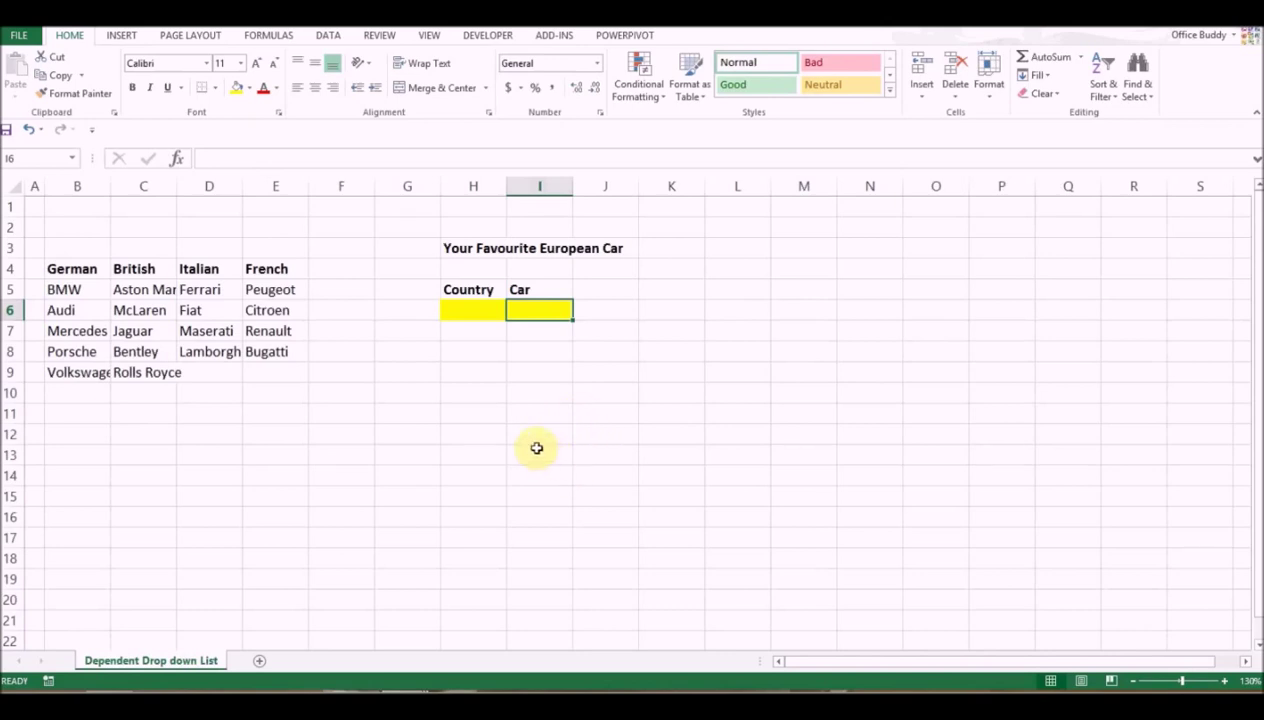
pyautogui.press('Left')
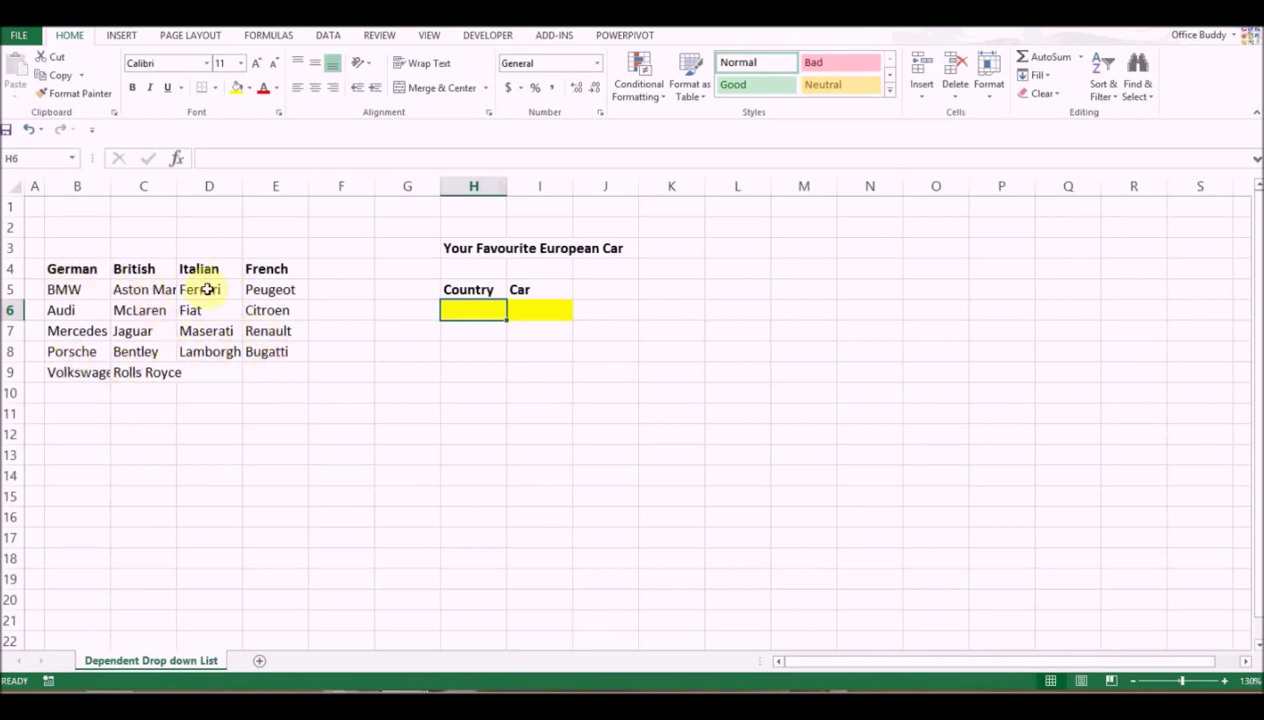
# Step: Name the German car list B5:B9 'German' through the Name Box
pyautogui.moveTo(90, 287); pyautogui.dragTo(88, 372)
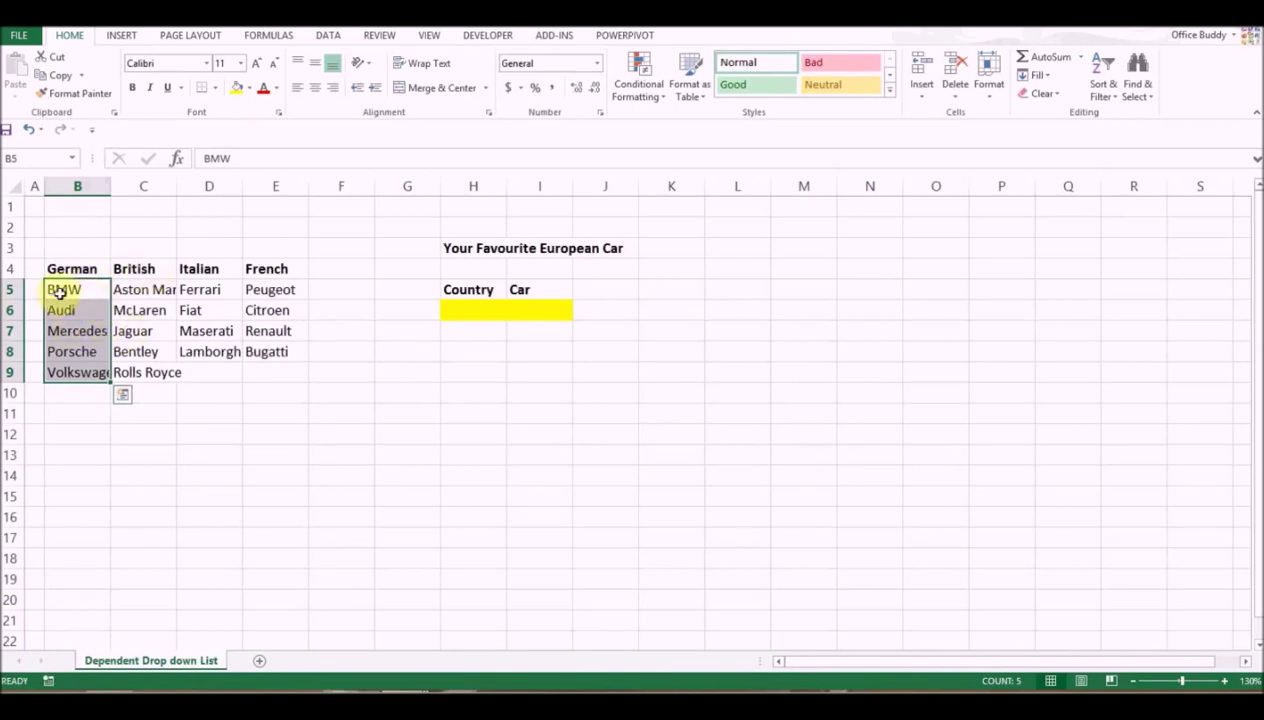
pyautogui.moveTo(65, 289); pyautogui.dragTo(79, 370)
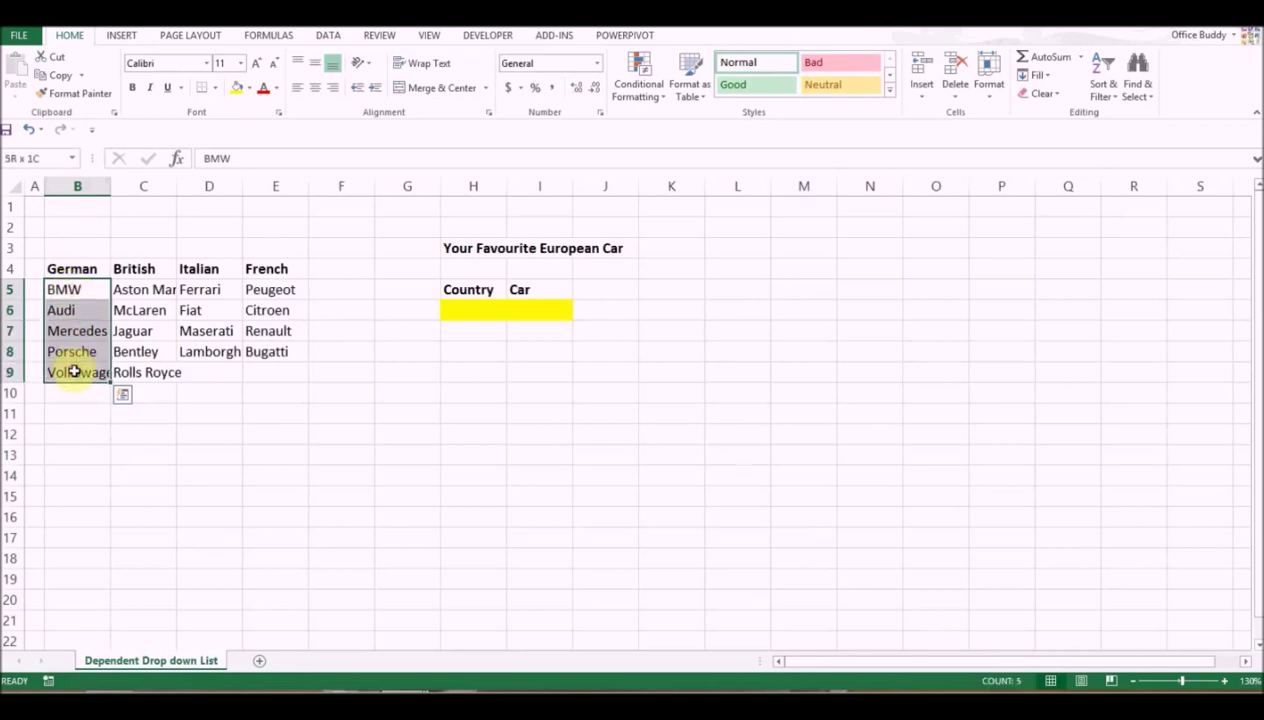
pyautogui.click(15, 158)
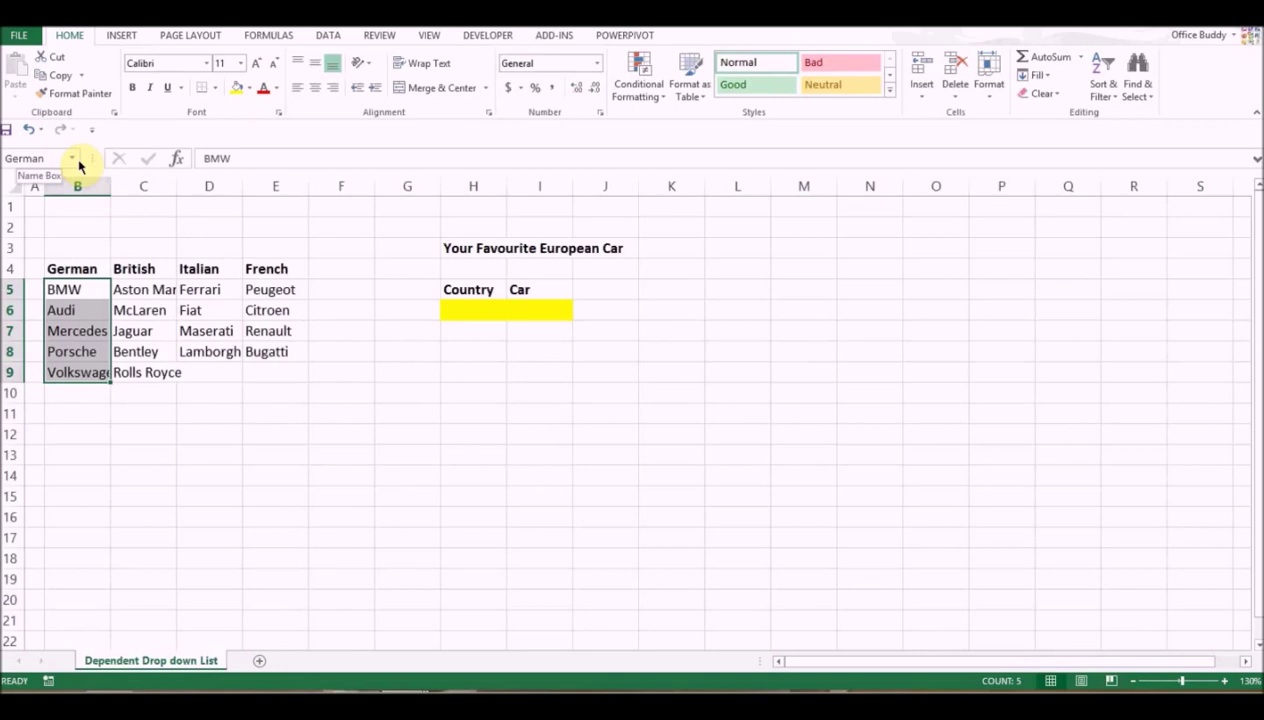
pyautogui.click(195, 396)
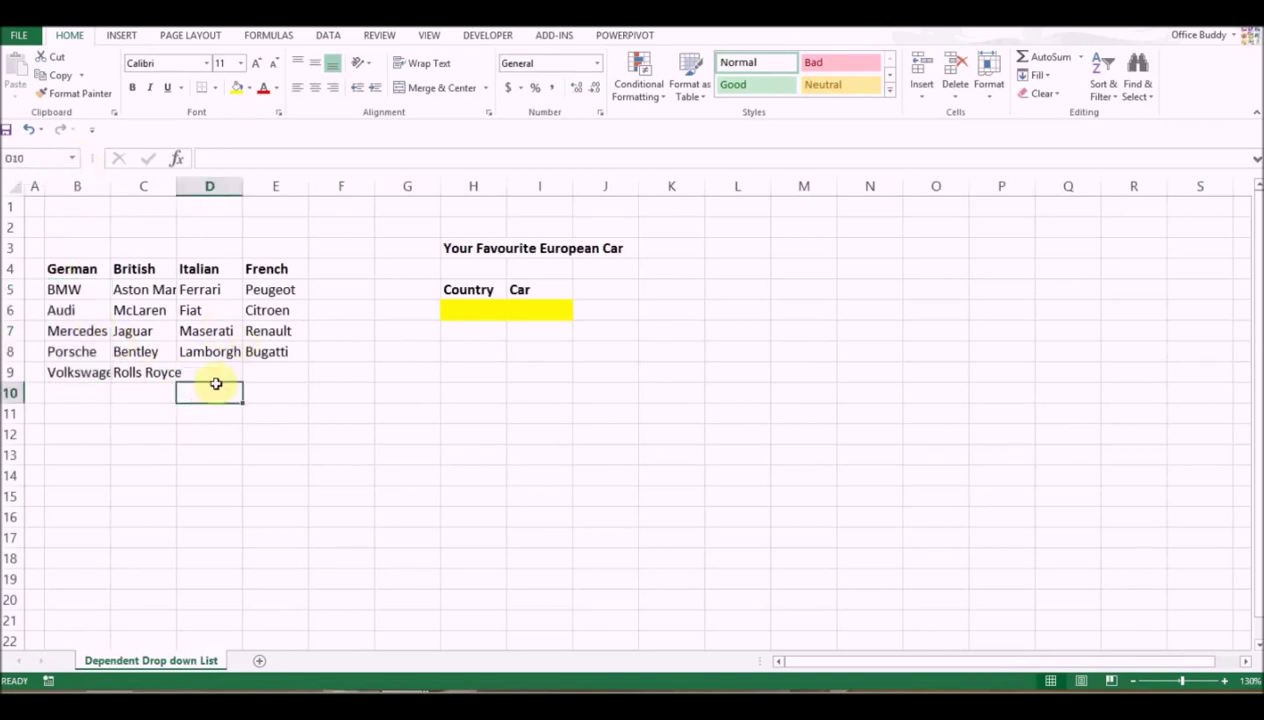
pyautogui.moveTo(85, 287); pyautogui.dragTo(82, 370)
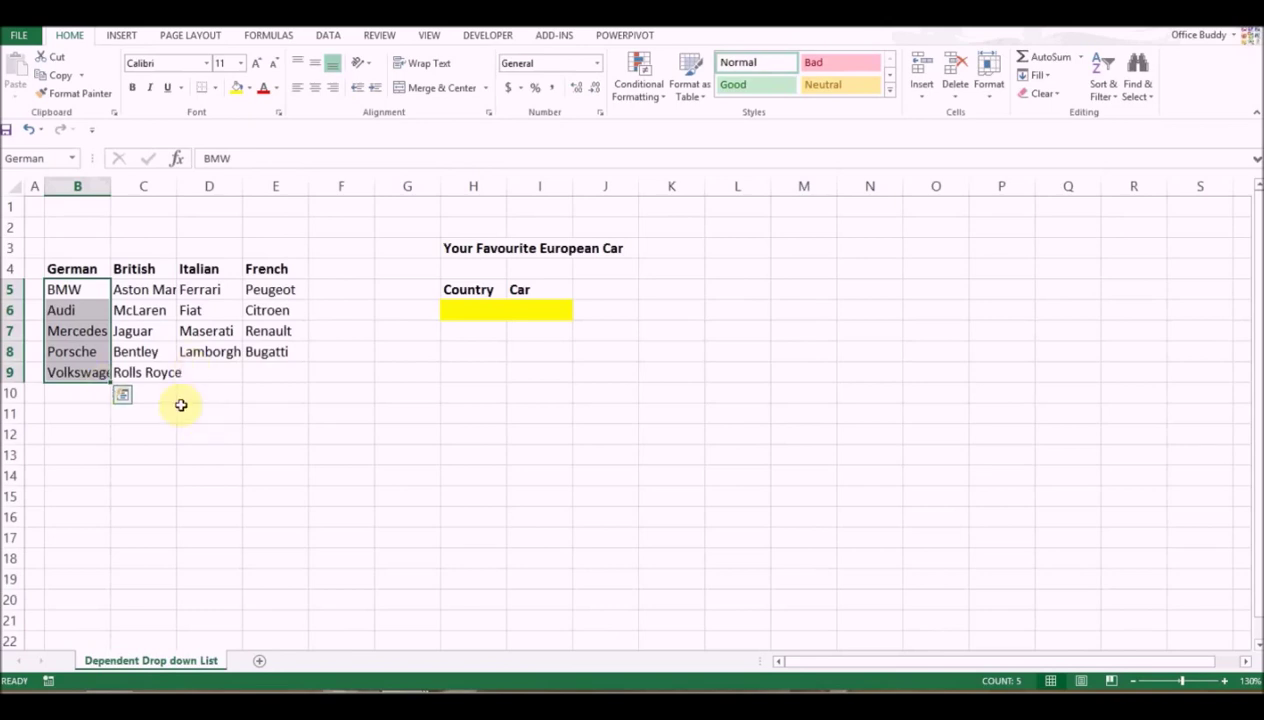
pyautogui.click(146, 290)
# Step: Name the British car list C5:C9 'British' in the Name Box
pyautogui.moveTo(146, 308); pyautogui.dragTo(141, 368)
pyautogui.click(45, 160)
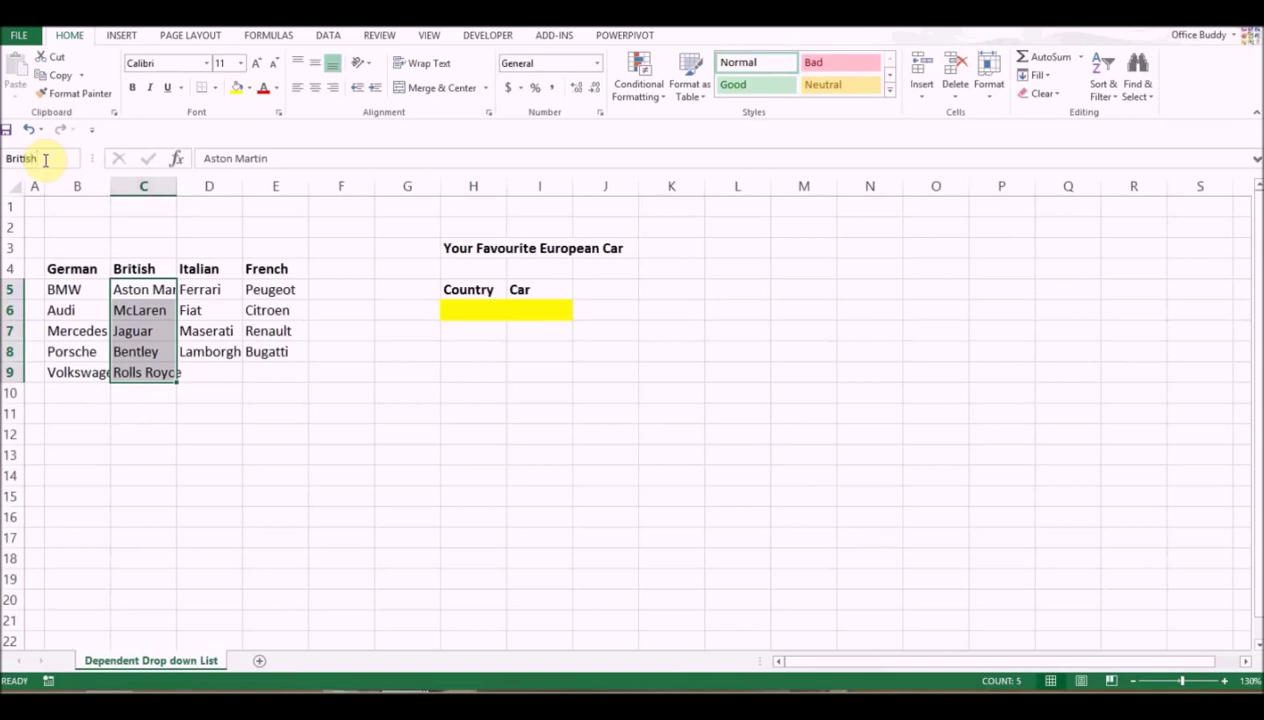
pyautogui.write('British')
pyautogui.press('Return')
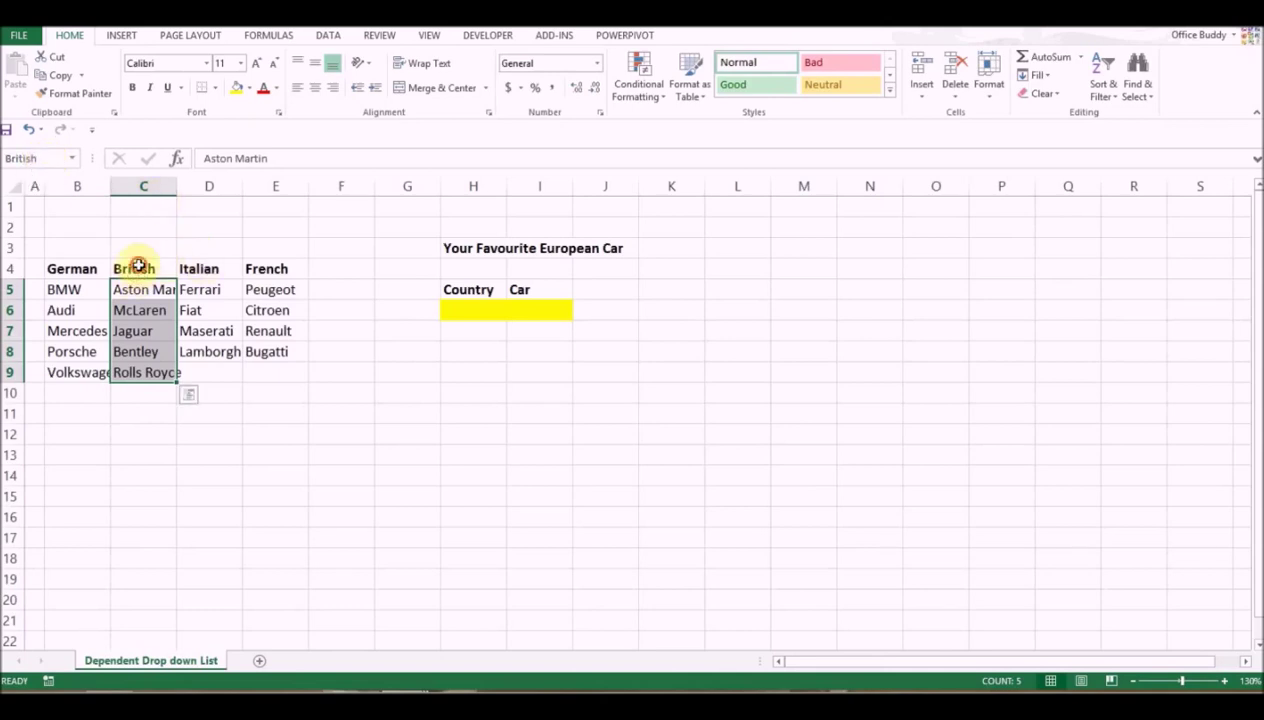
pyautogui.click(133, 270)
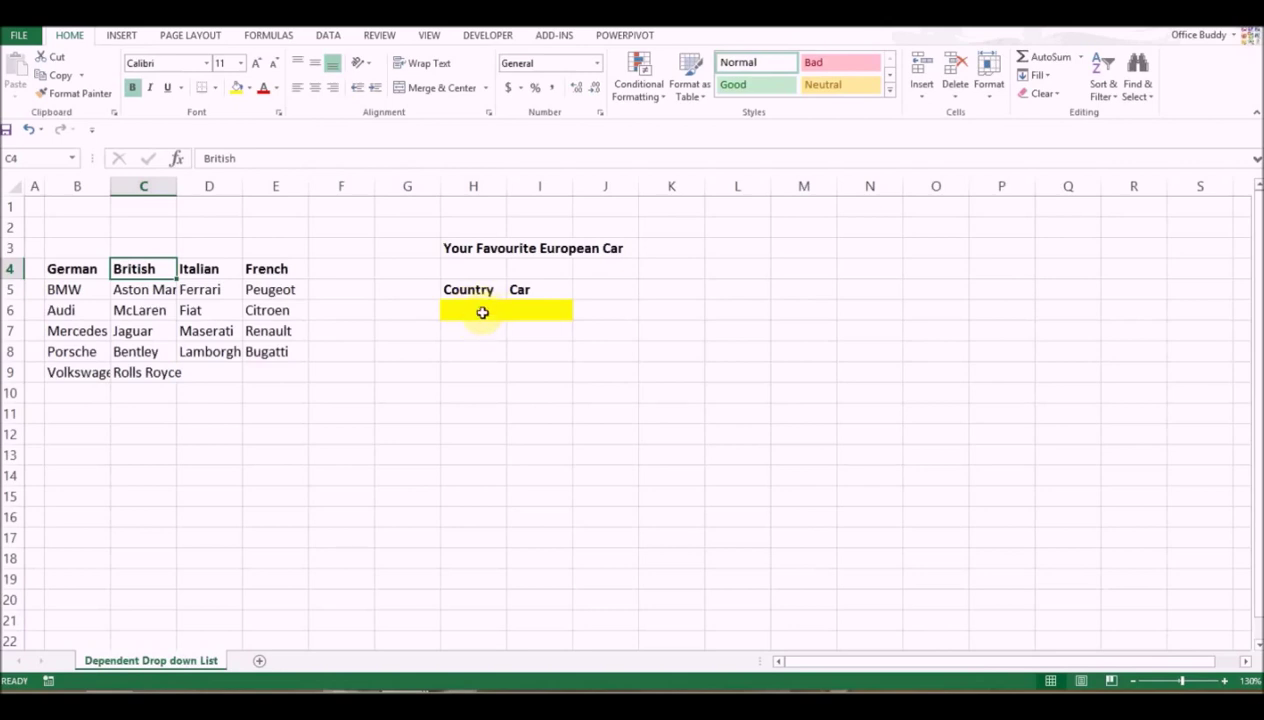
pyautogui.click(480, 312)
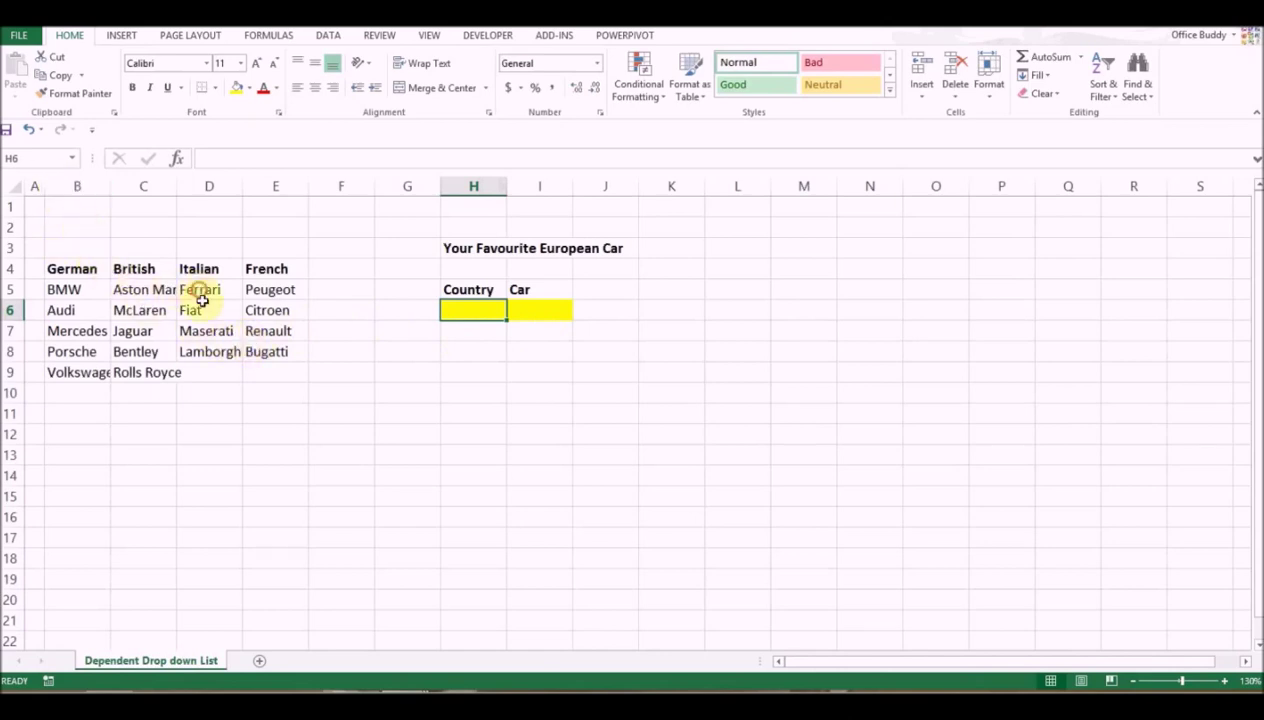
# Step: Name the Italian list D5:D8 'Italian' and the French list E5:E8 'French'
pyautogui.moveTo(201, 289); pyautogui.dragTo(205, 352)
pyautogui.click(35, 157)
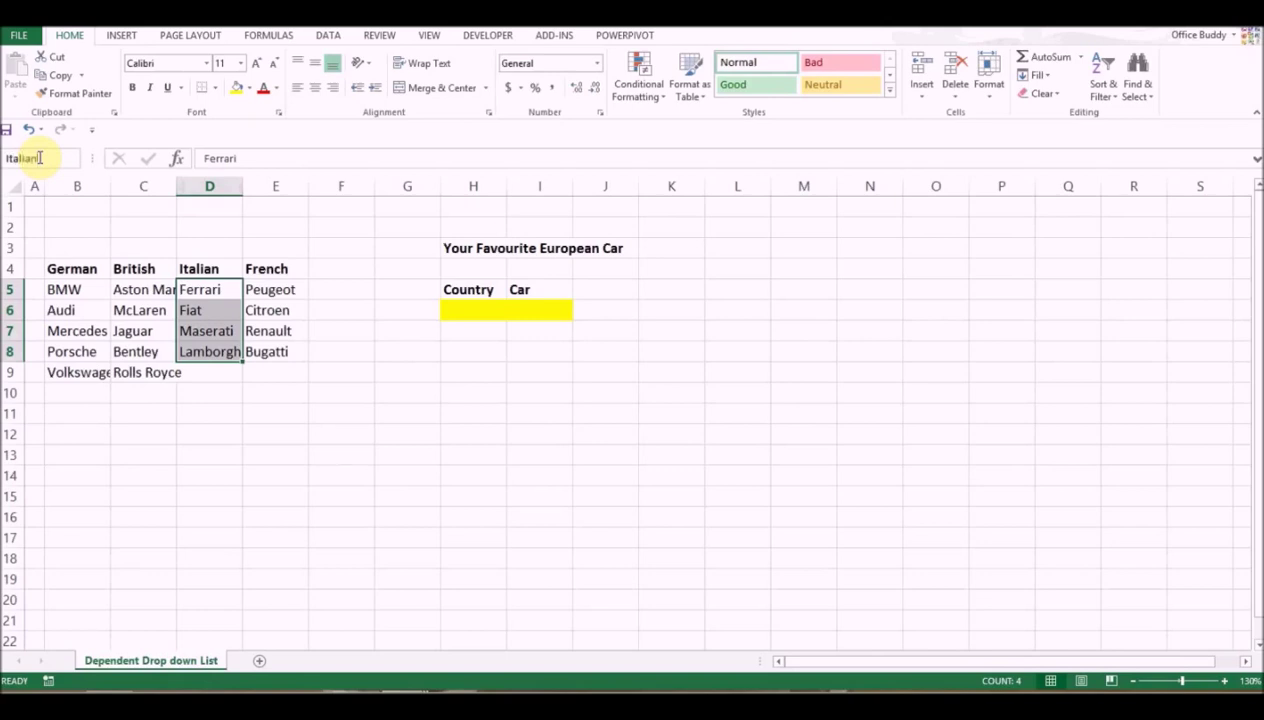
pyautogui.write('Italian')
pyautogui.press('Return')
pyautogui.moveTo(296, 289); pyautogui.dragTo(277, 347)
pyautogui.click(43, 160)
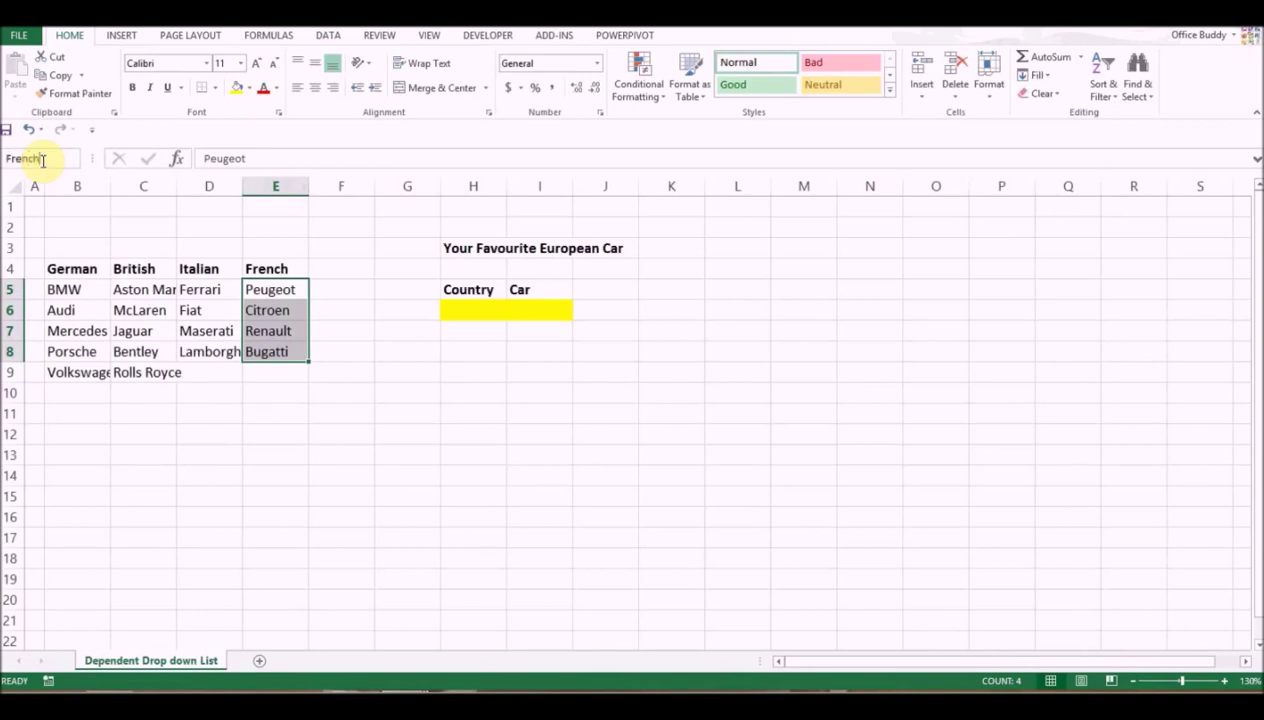
pyautogui.write('French')
pyautogui.press('Return')
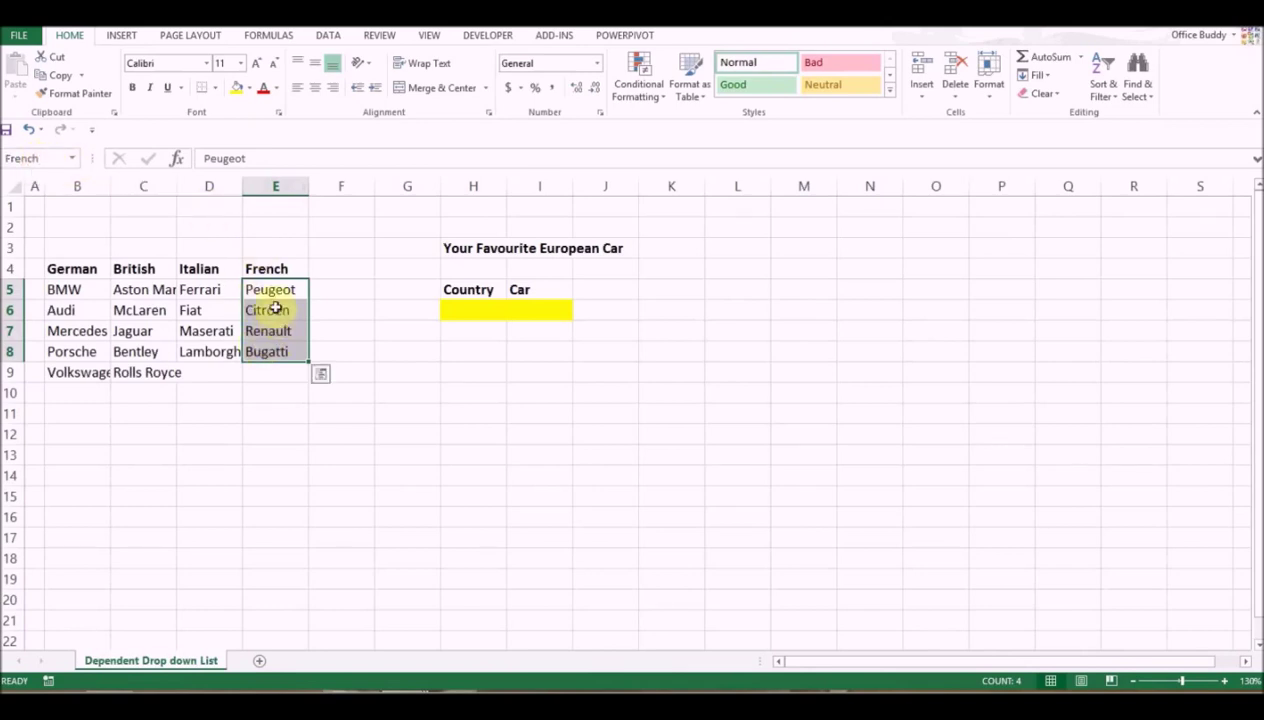
pyautogui.click(474, 313)
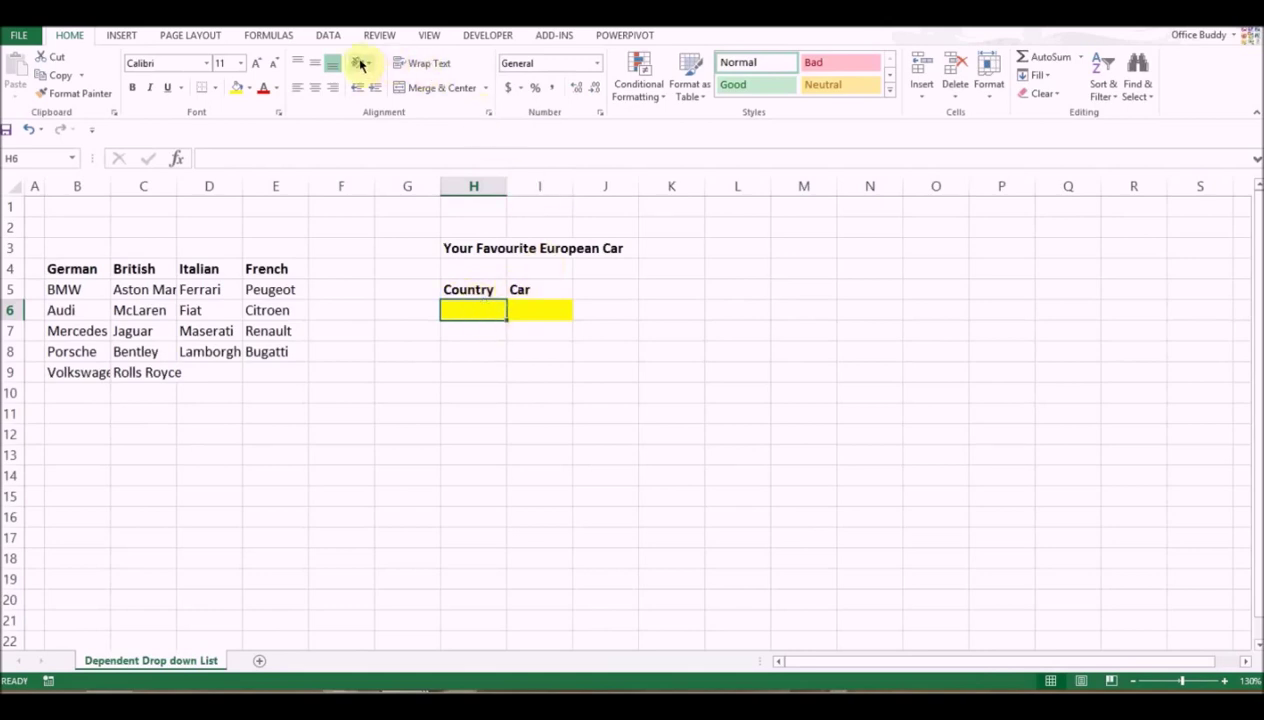
# Step: Give H6 a List validation sourced from the country headers =$B$4:$E$4
pyautogui.click(329, 36)
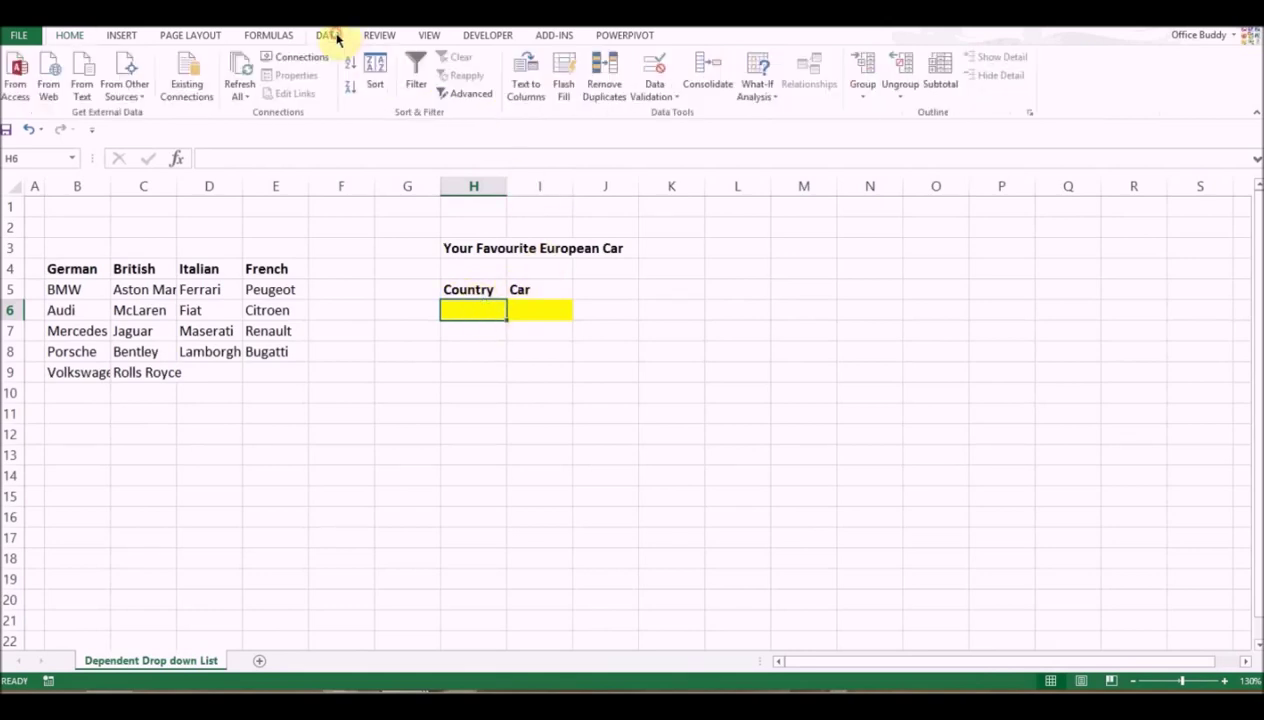
pyautogui.click(658, 98)
pyautogui.click(668, 113)
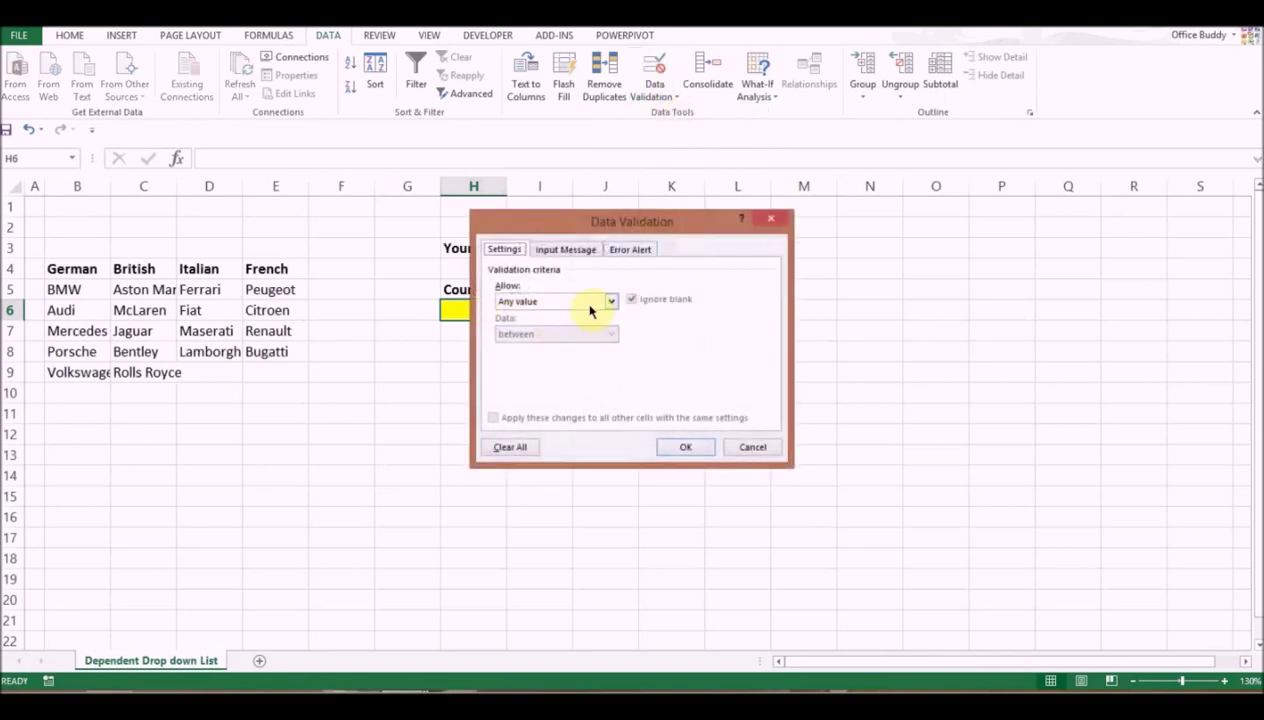
pyautogui.click(607, 301)
pyautogui.click(555, 346)
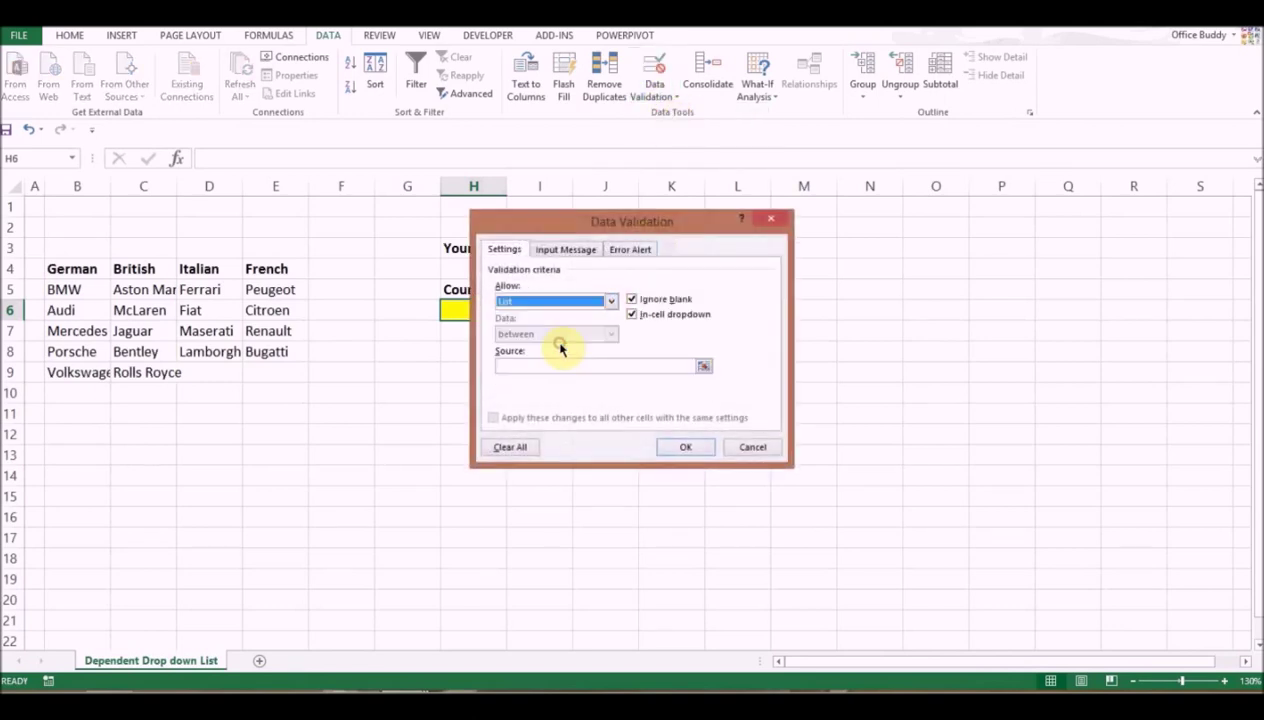
pyautogui.click(705, 368)
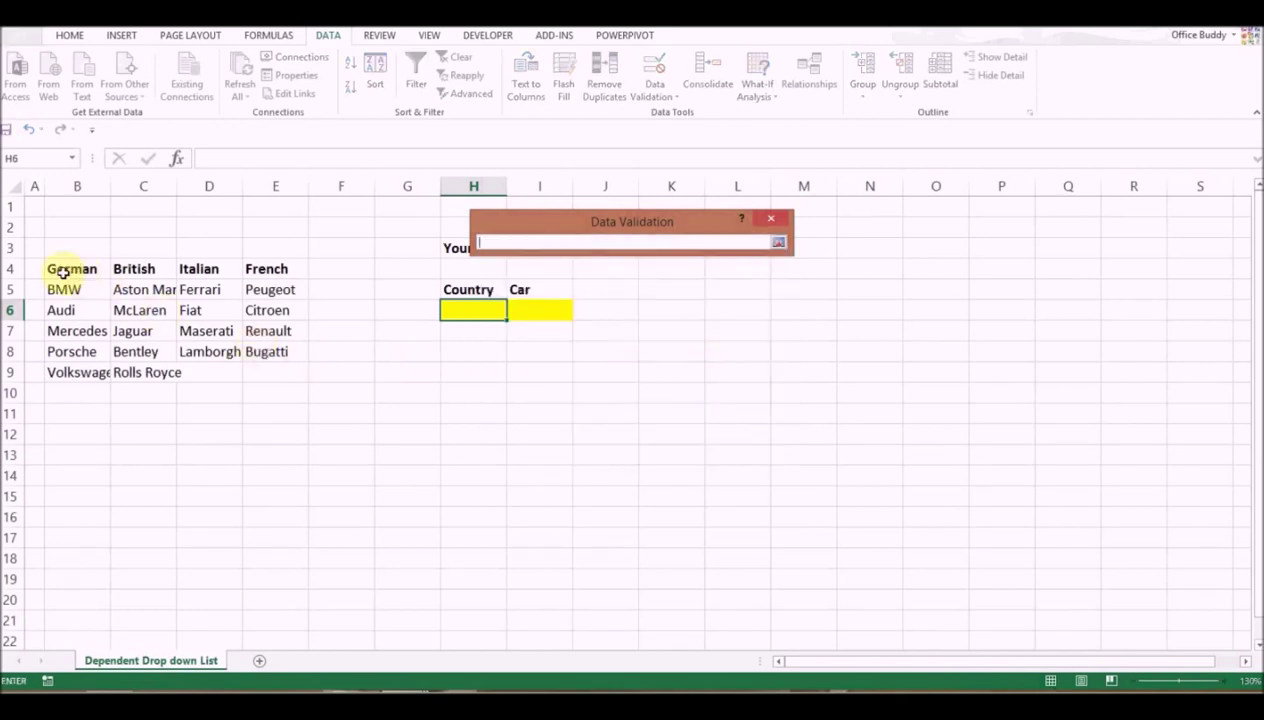
pyautogui.moveTo(62, 271); pyautogui.dragTo(278, 271)
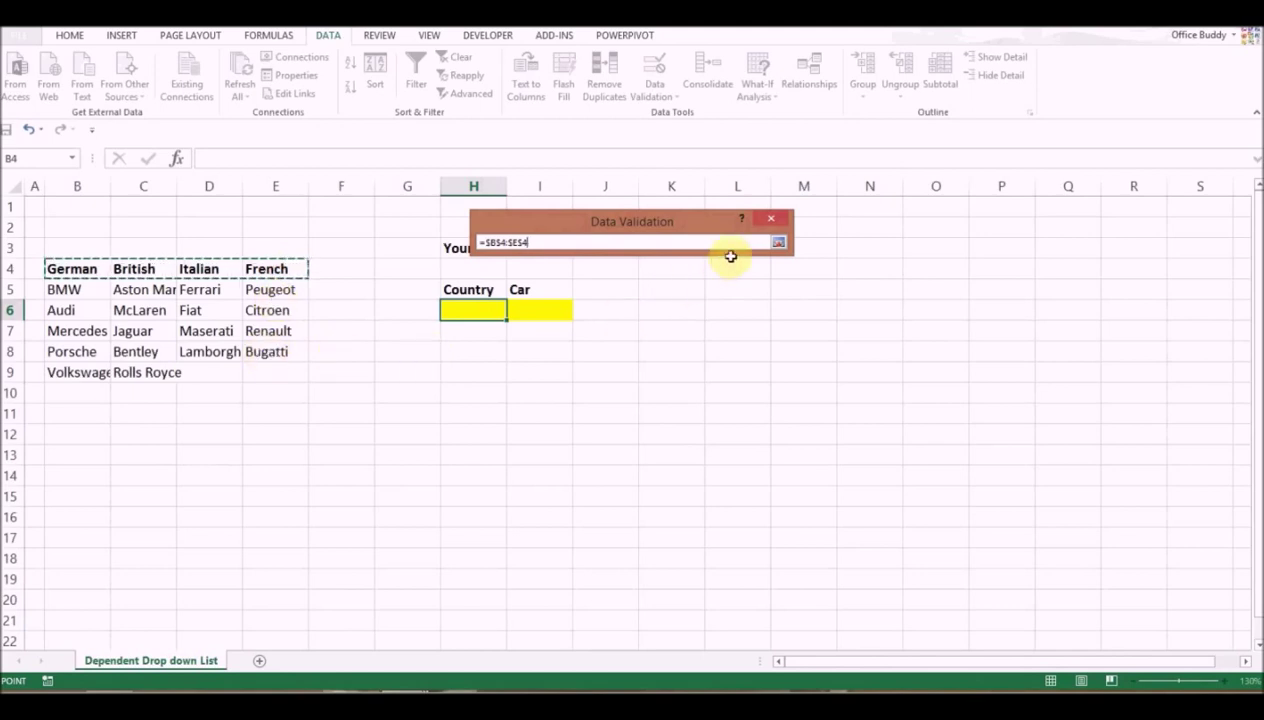
pyautogui.click(779, 242)
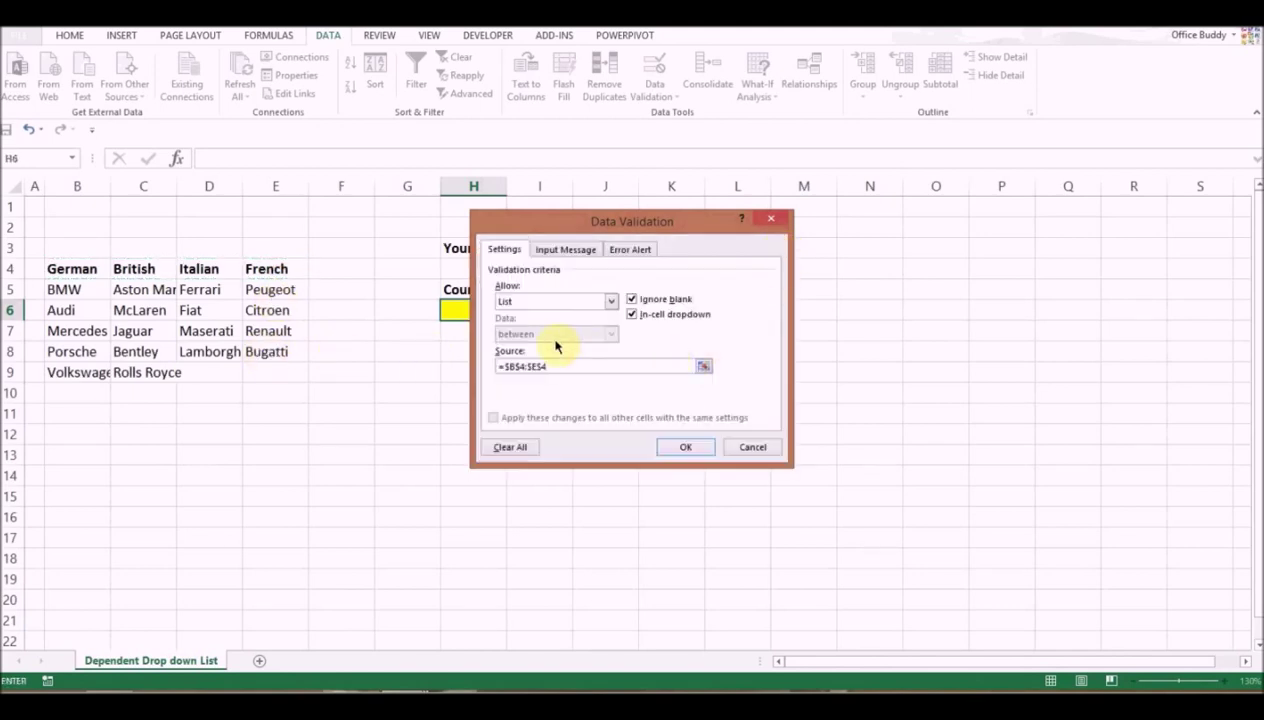
pyautogui.click(684, 450)
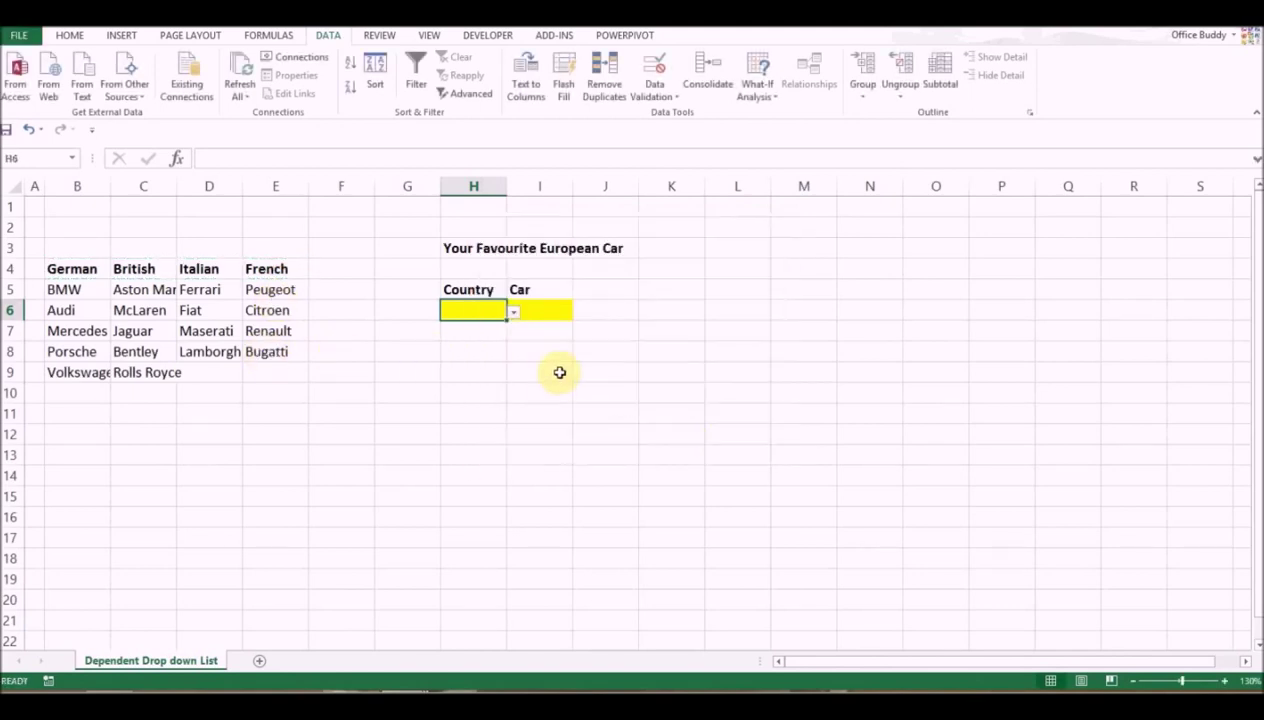
pyautogui.click(514, 312)
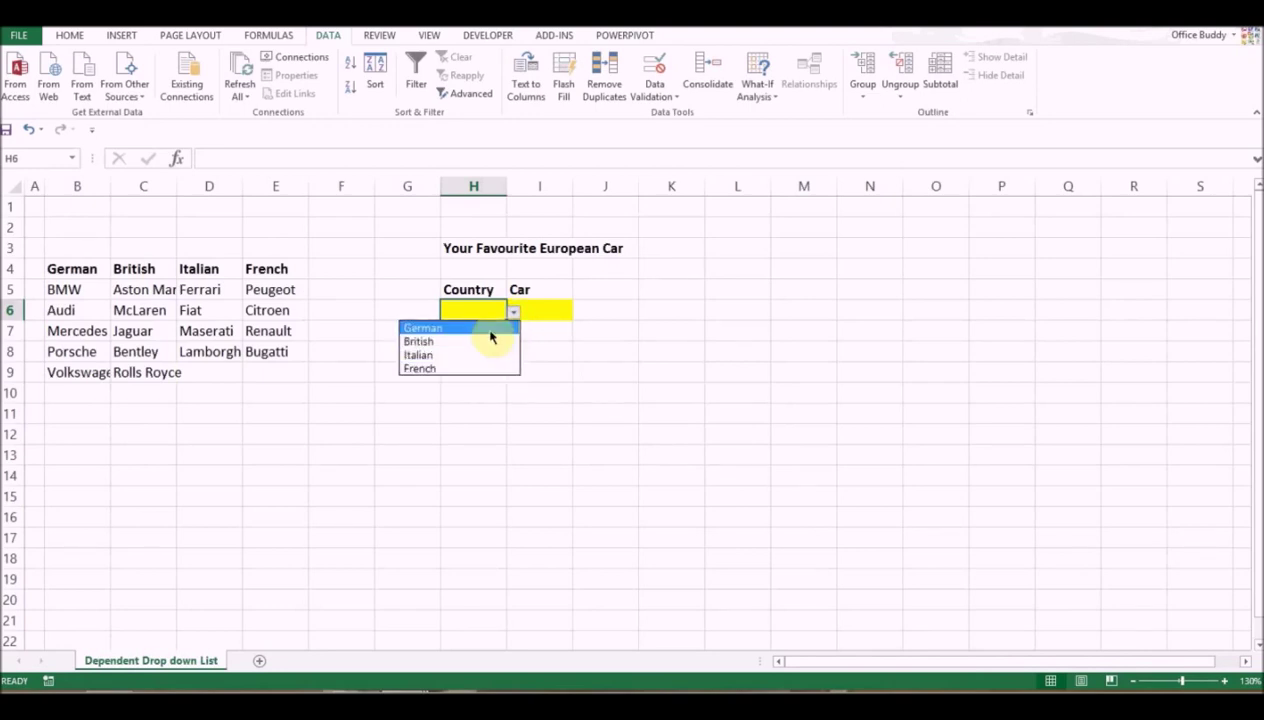
pyautogui.click(557, 360)
pyautogui.click(549, 311)
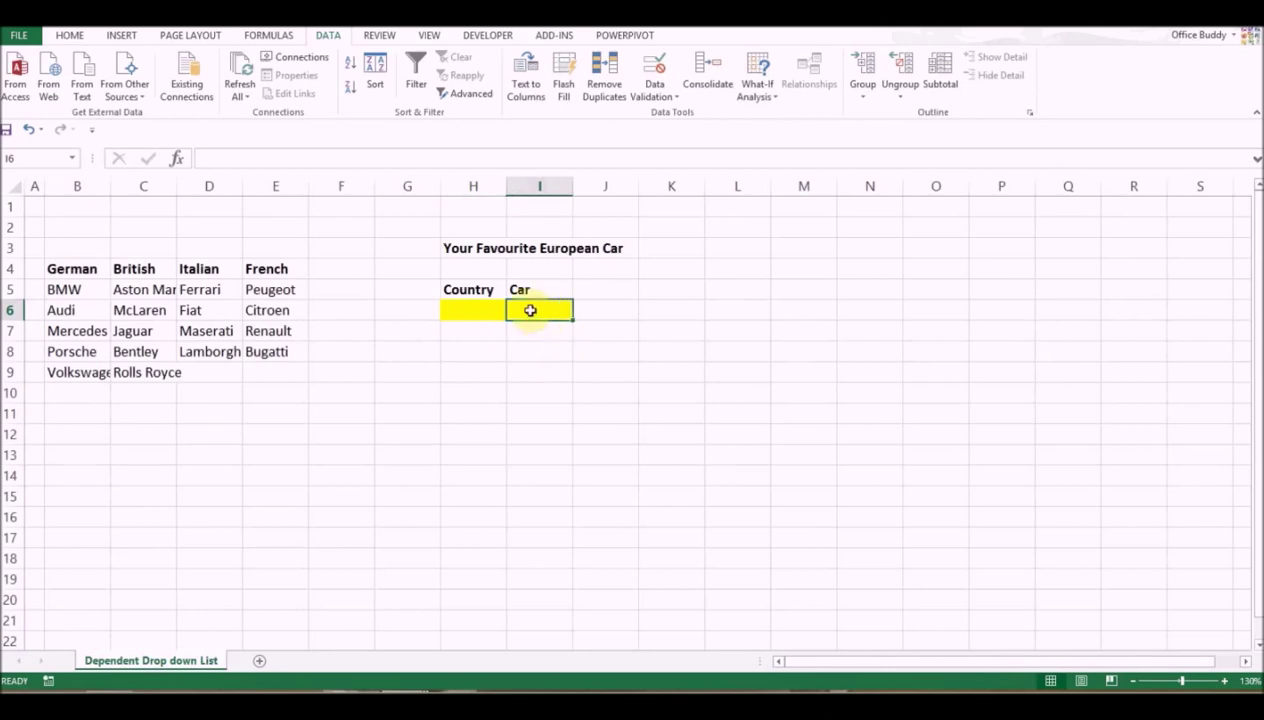
pyautogui.click(498, 311)
pyautogui.click(513, 312)
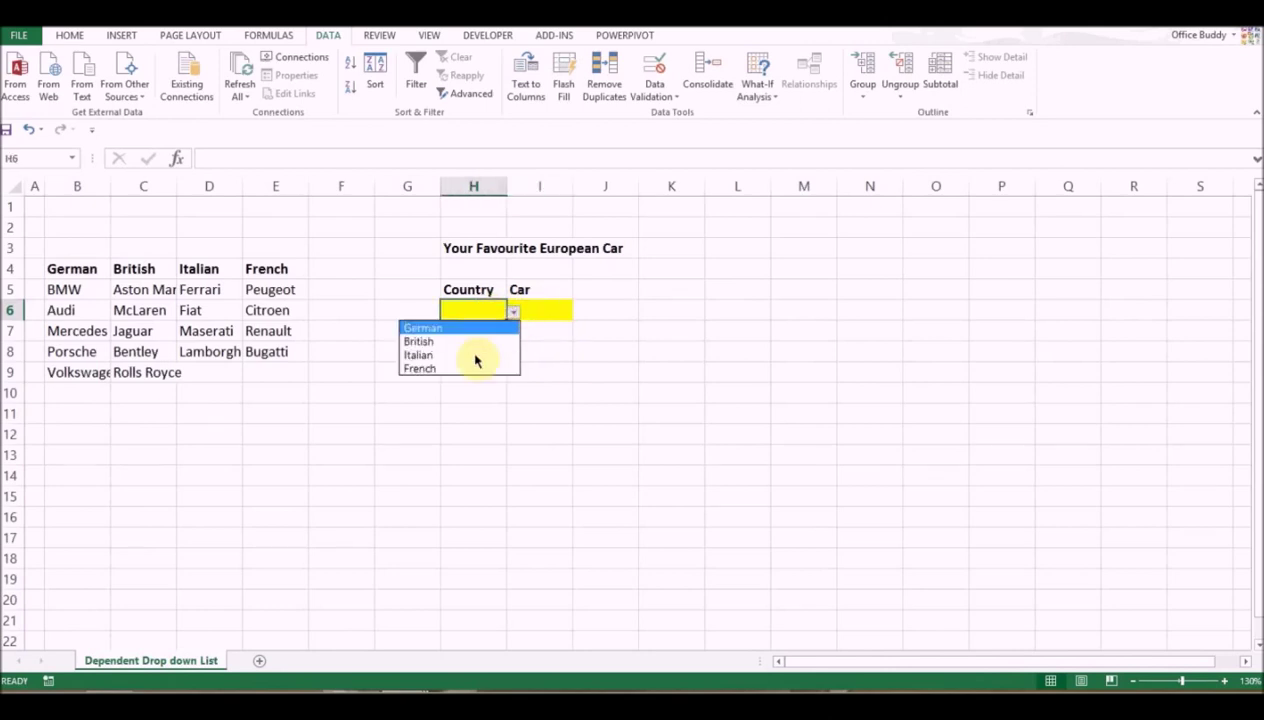
pyautogui.click(550, 316)
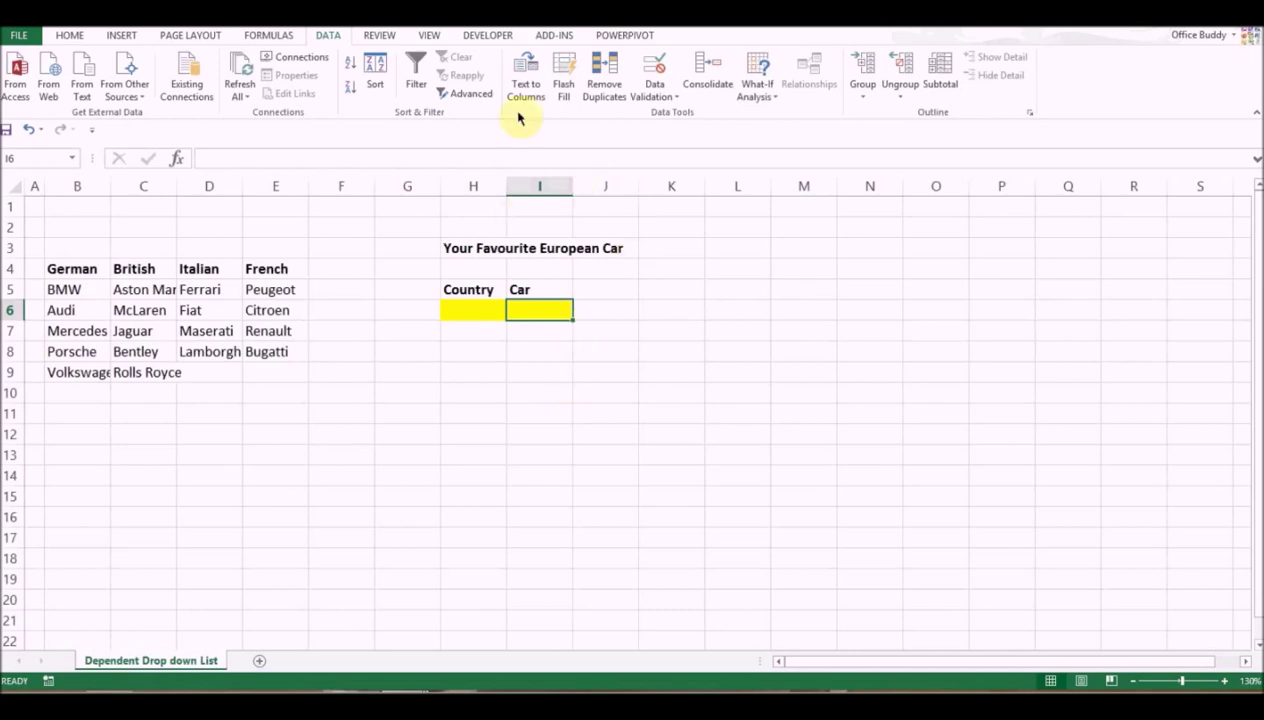
# Step: Give I6 a List validation with source =INDIRECT($H$6), accepting the error warning
pyautogui.click(655, 95)
pyautogui.click(660, 116)
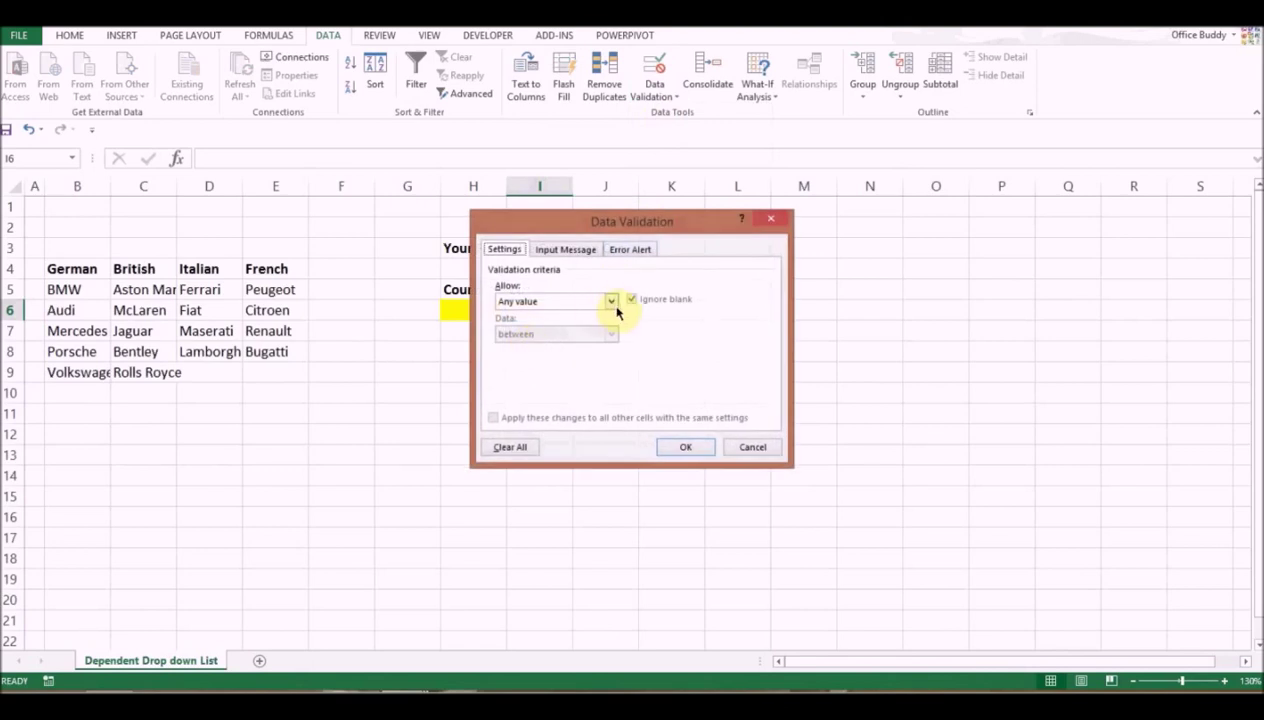
pyautogui.click(611, 301)
pyautogui.click(552, 349)
pyautogui.click(534, 367)
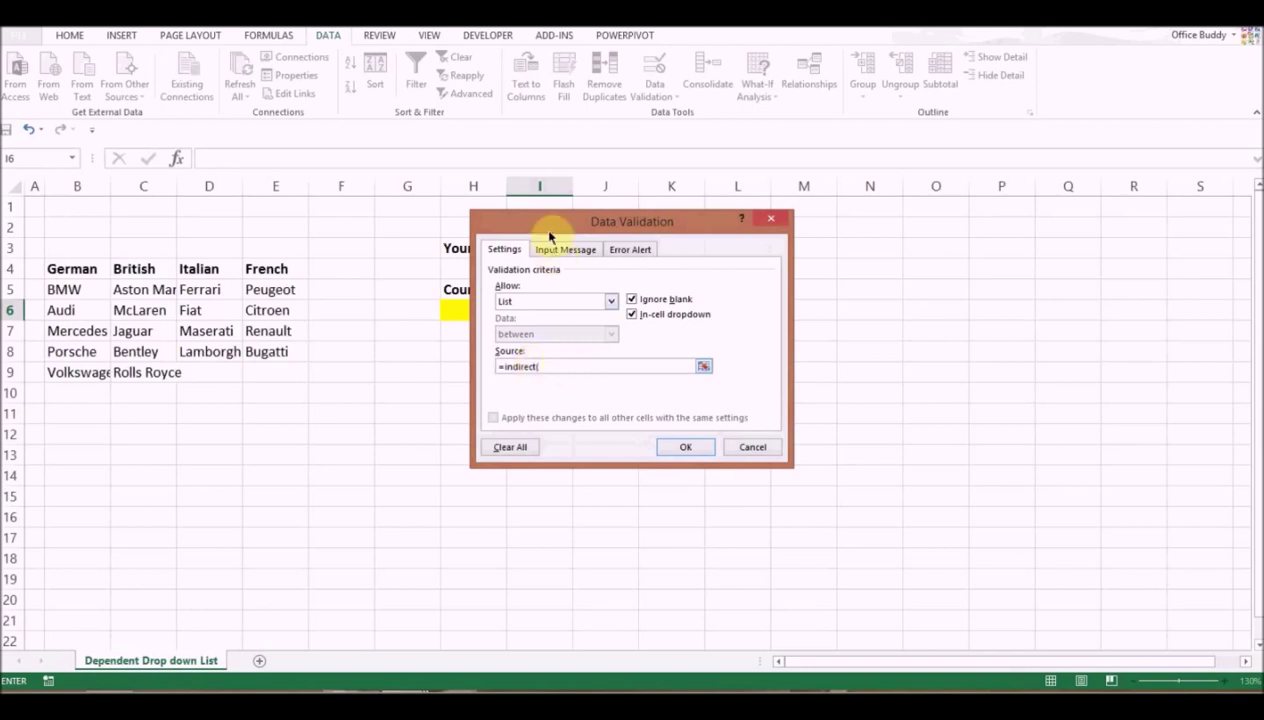
pyautogui.moveTo(551, 229); pyautogui.dragTo(793, 218)
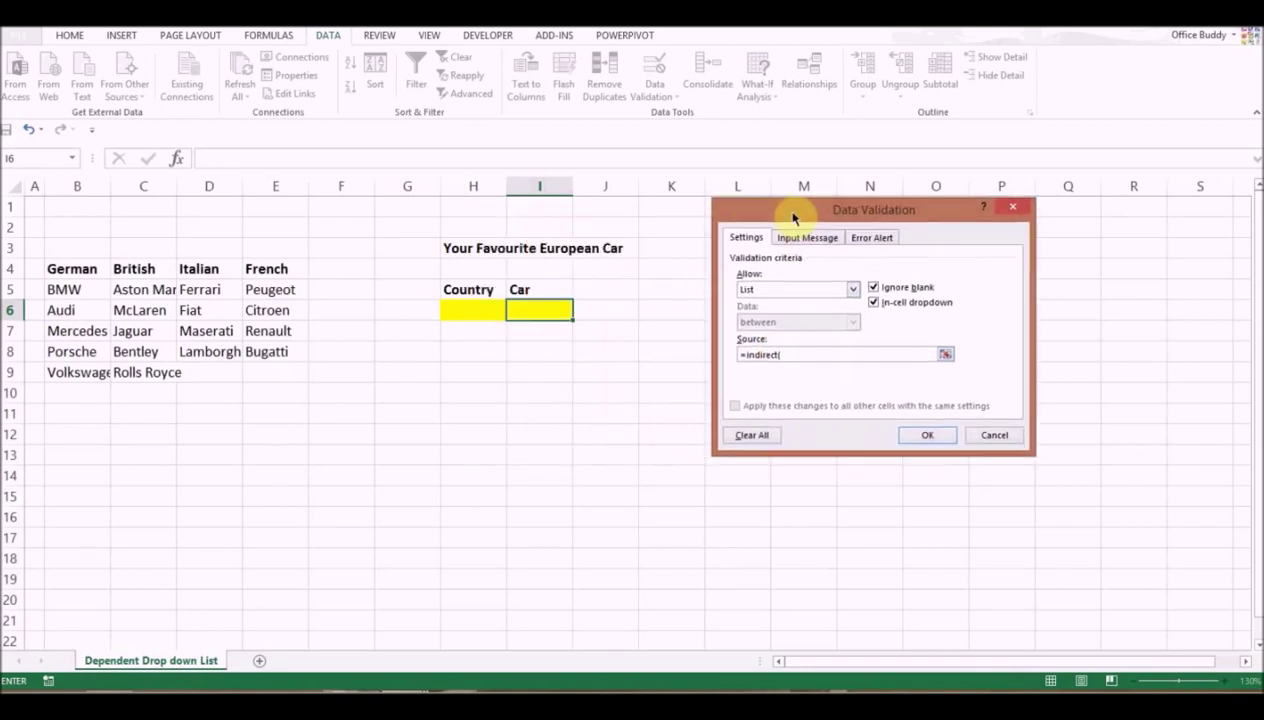
pyautogui.click(473, 307)
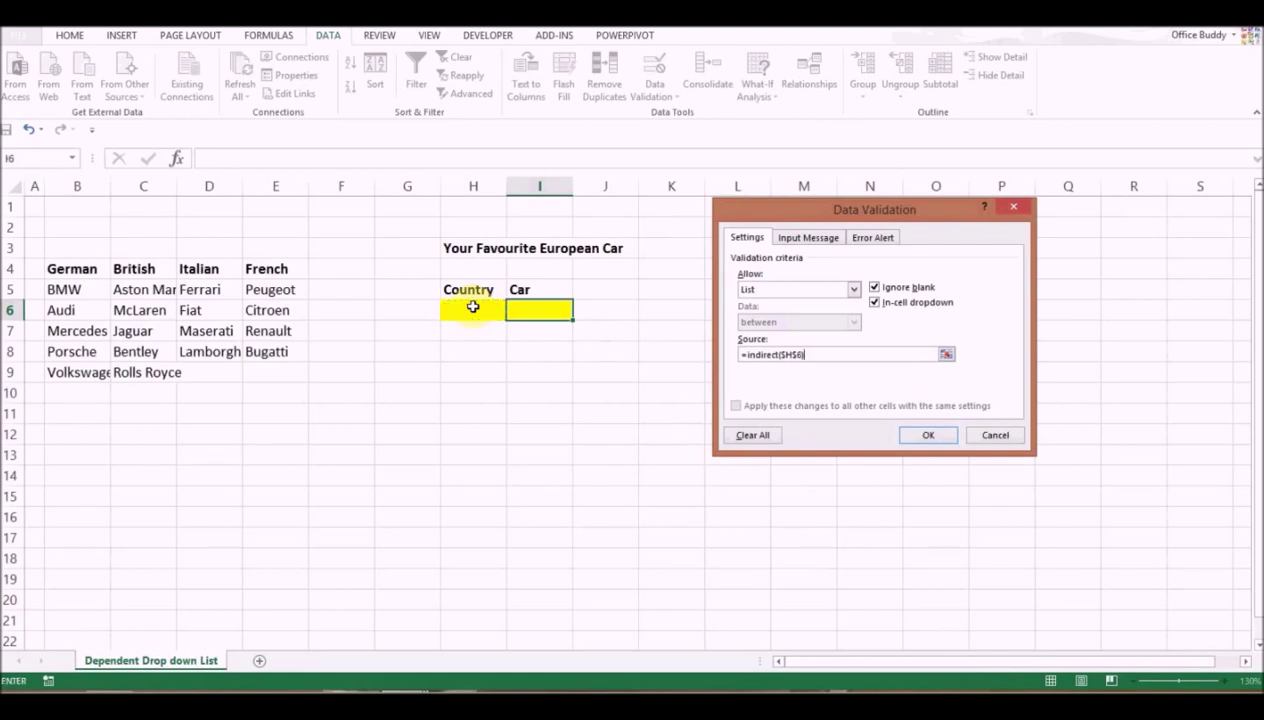
pyautogui.click(912, 434)
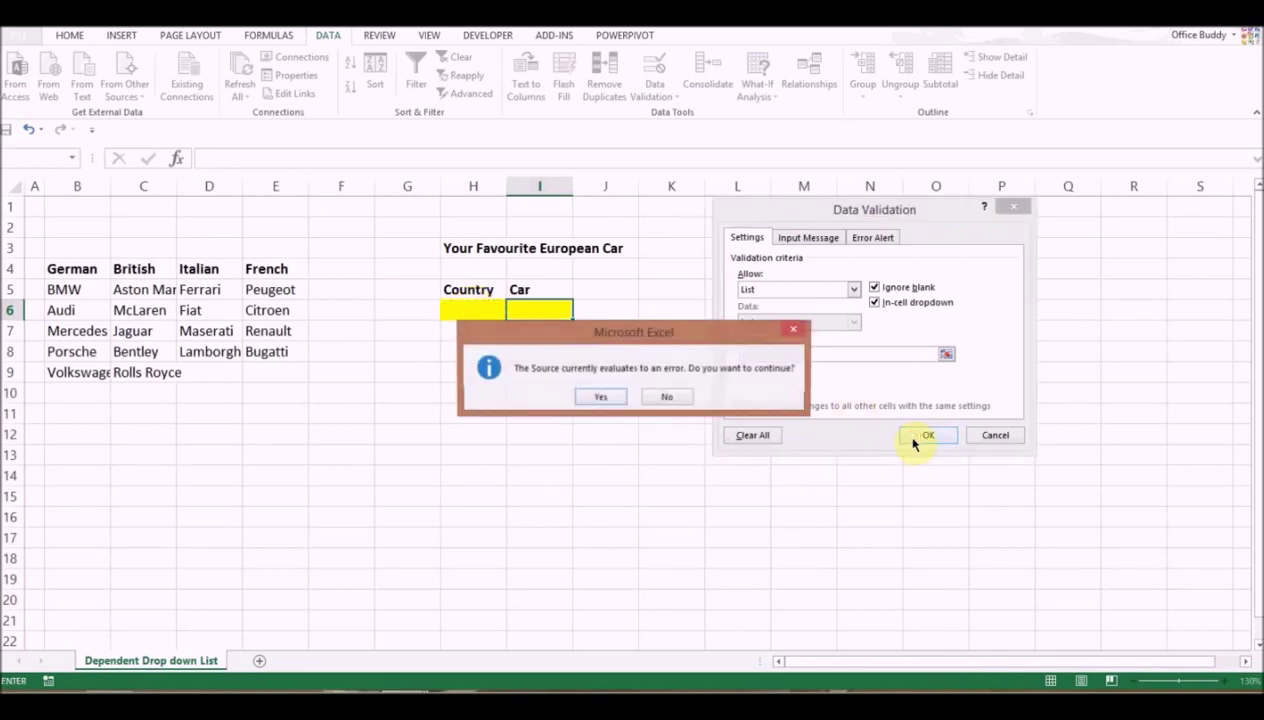
pyautogui.click(603, 400)
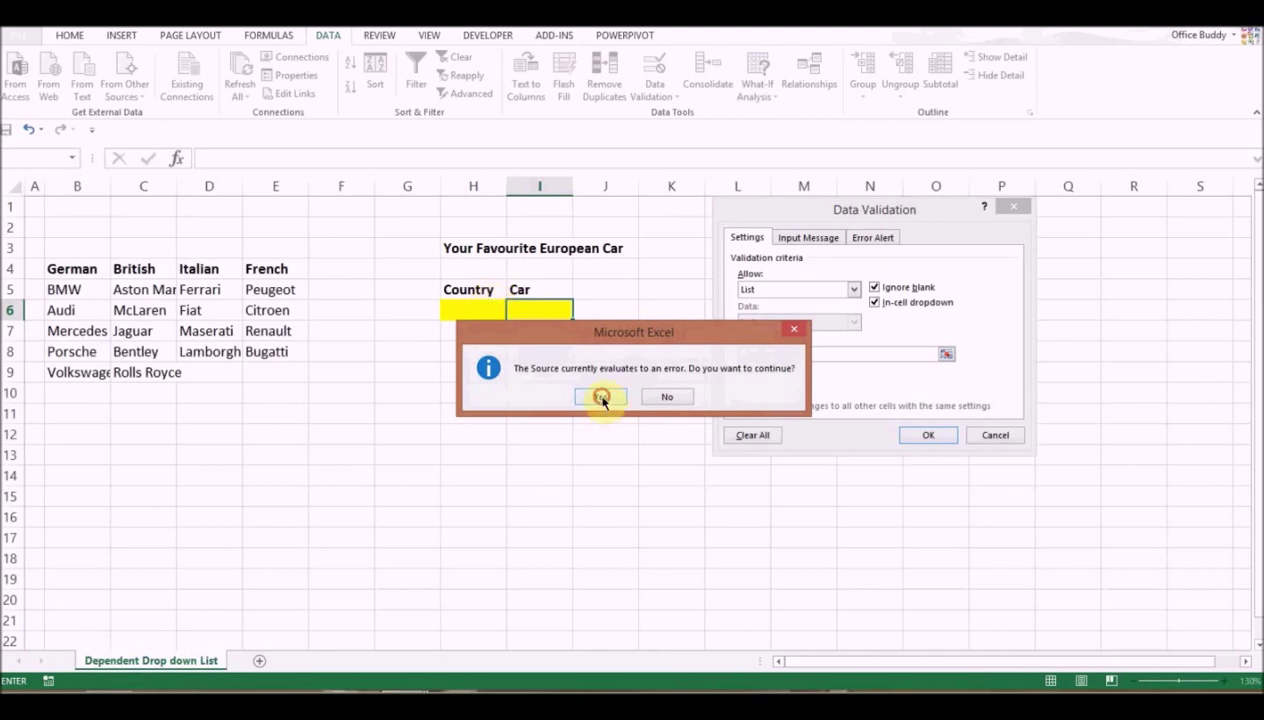
pyautogui.click(602, 397)
pyautogui.click(542, 353)
# Step: Switch between the Country cell H6 and the Car cell I6 to check both
pyautogui.click(483, 306)
pyautogui.click(558, 308)
pyautogui.click(497, 310)
pyautogui.click(553, 311)
pyautogui.click(494, 311)
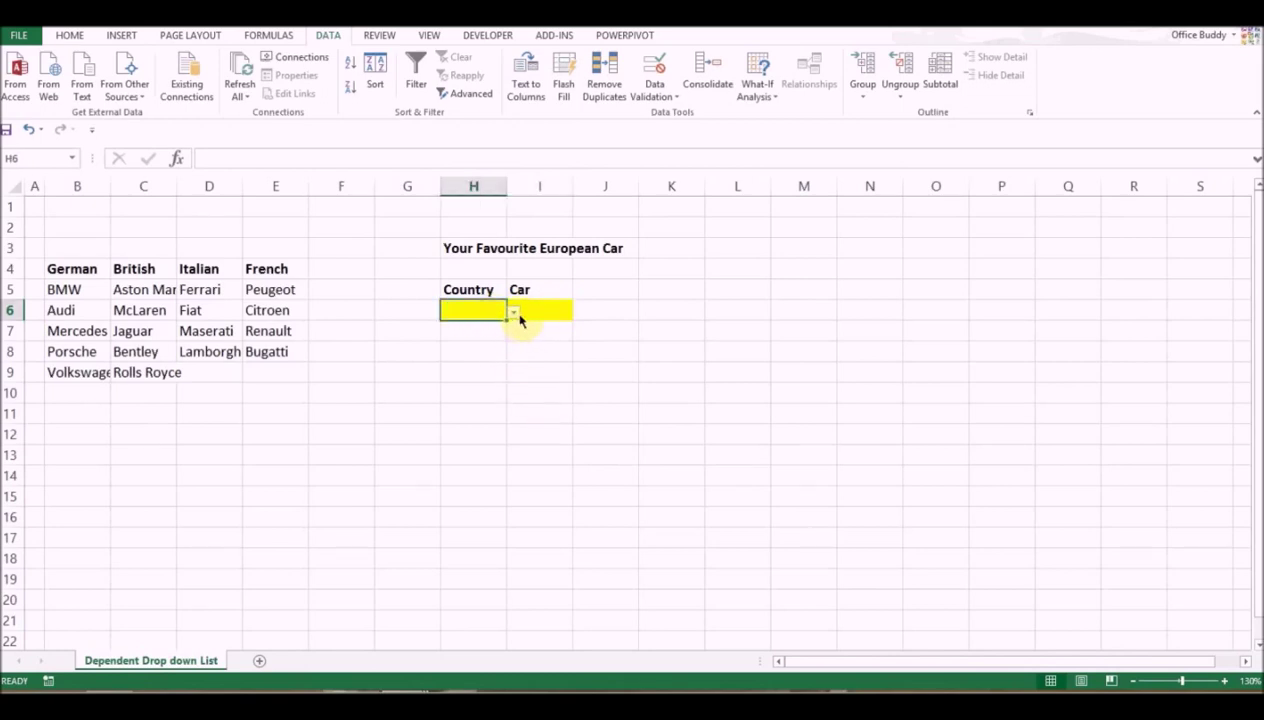
# Step: Choose German in H6 and view I6's list of German cars without picking one
pyautogui.click(513, 313)
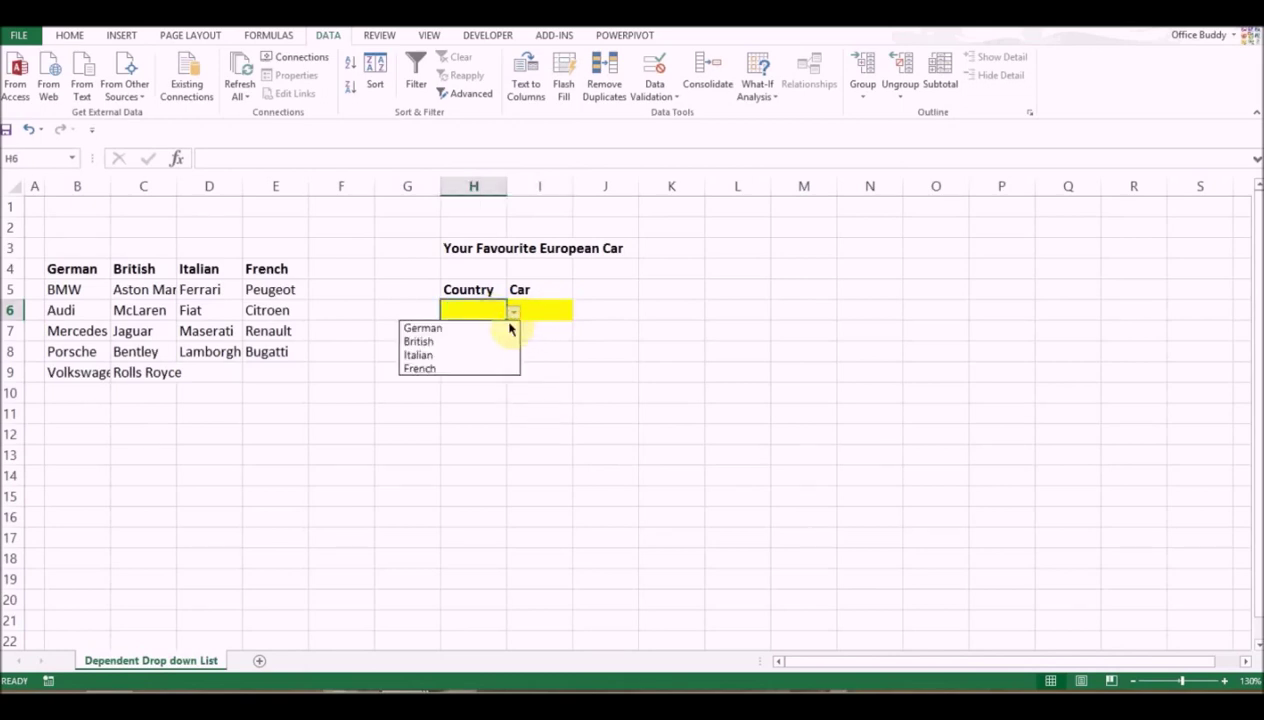
pyautogui.click(508, 328)
pyautogui.click(551, 310)
pyautogui.click(580, 313)
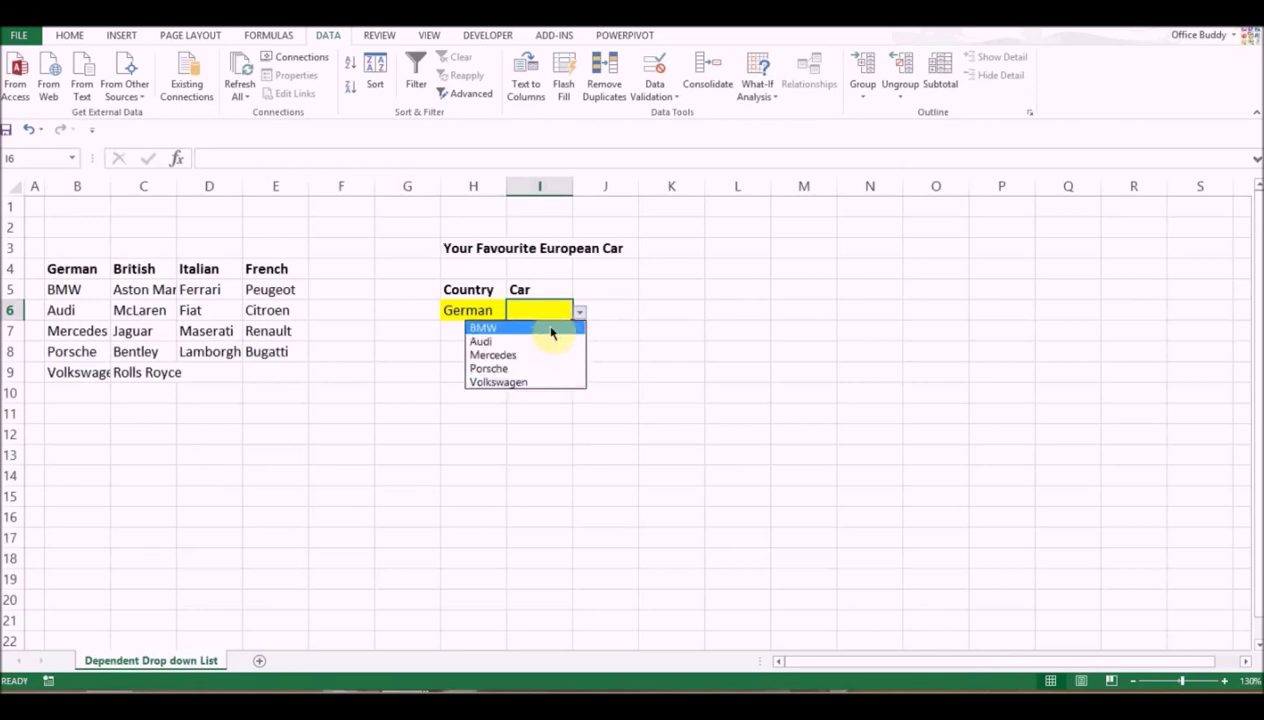
pyautogui.click(604, 335)
# Step: Choose Italian in H6, then pick Ferrari from I6's car list
pyautogui.click(482, 311)
pyautogui.click(513, 312)
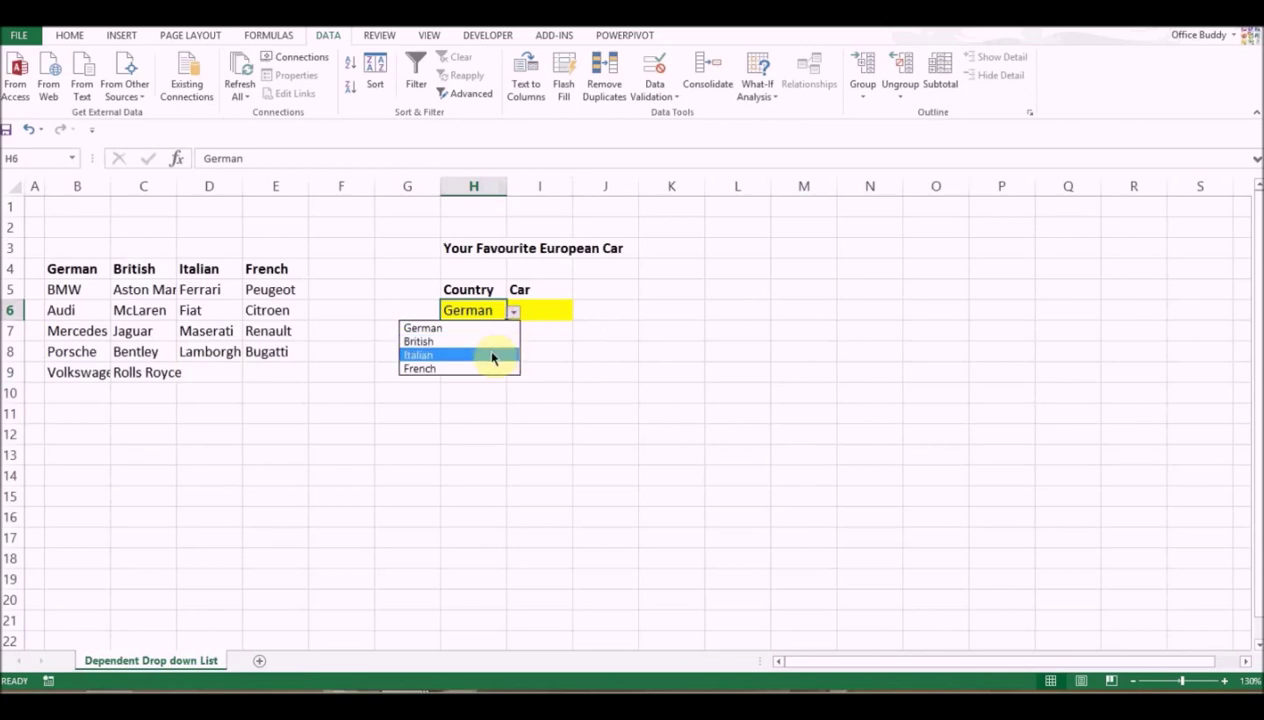
pyautogui.click(492, 356)
pyautogui.click(545, 314)
pyautogui.click(579, 312)
pyautogui.click(559, 329)
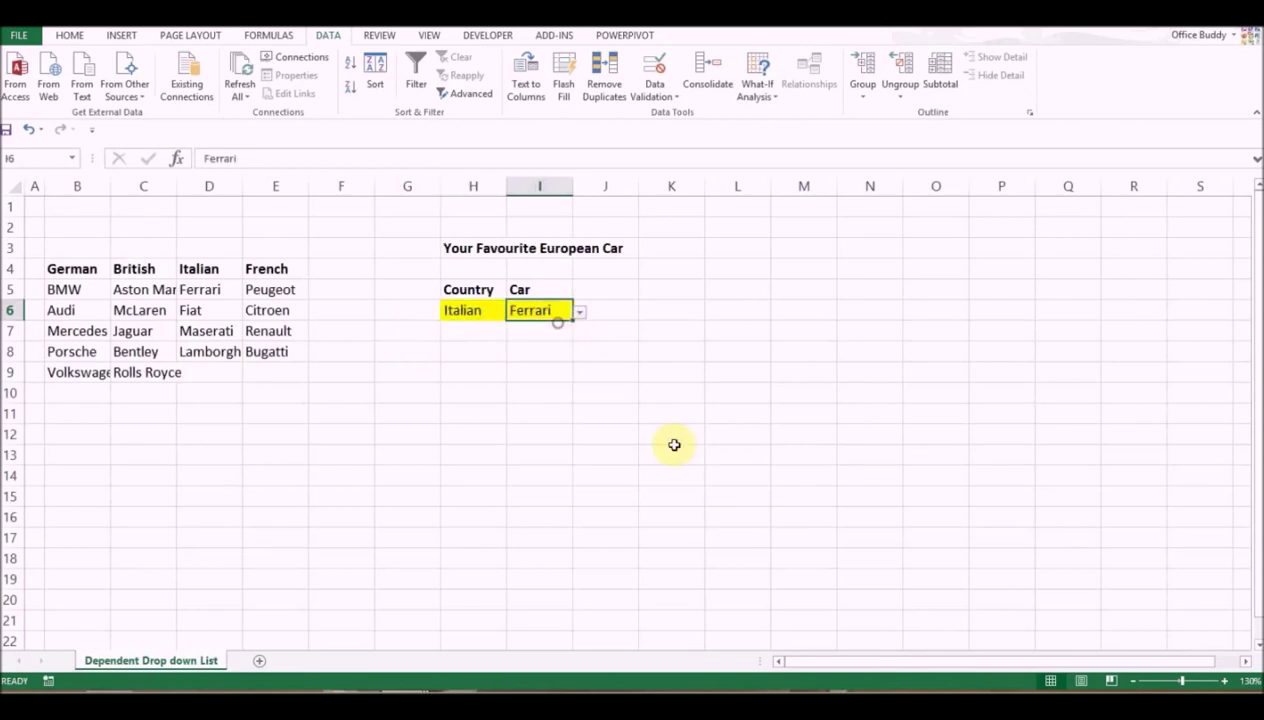